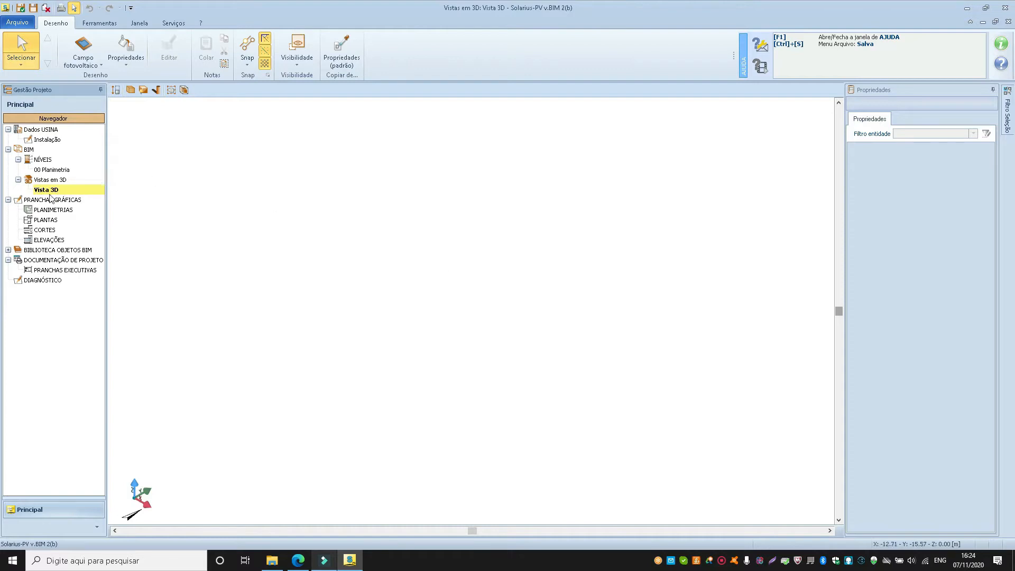
Open the 00 Planimetria level and select the compass in the drawing.
click(53, 172)
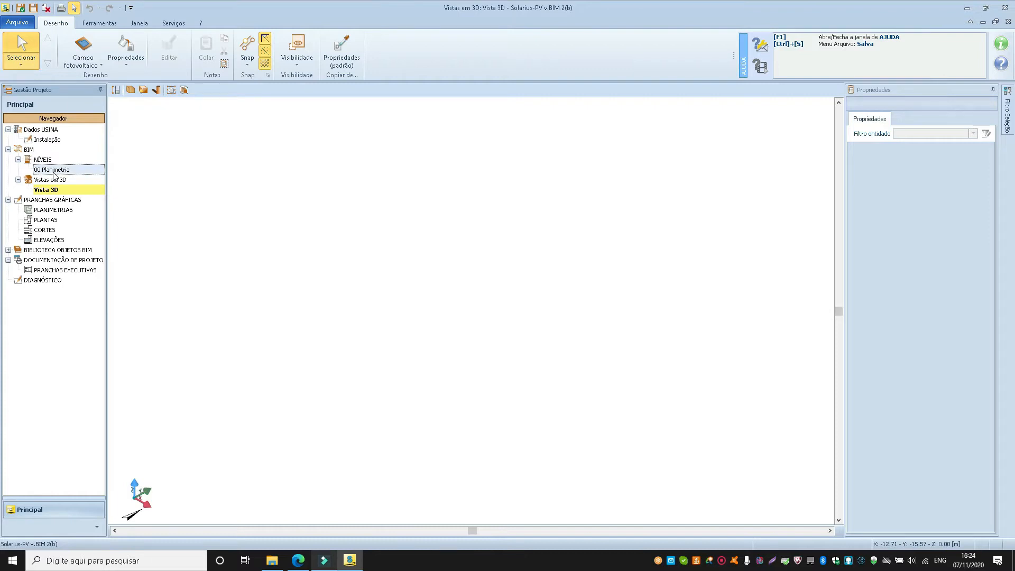
double_click(54, 173)
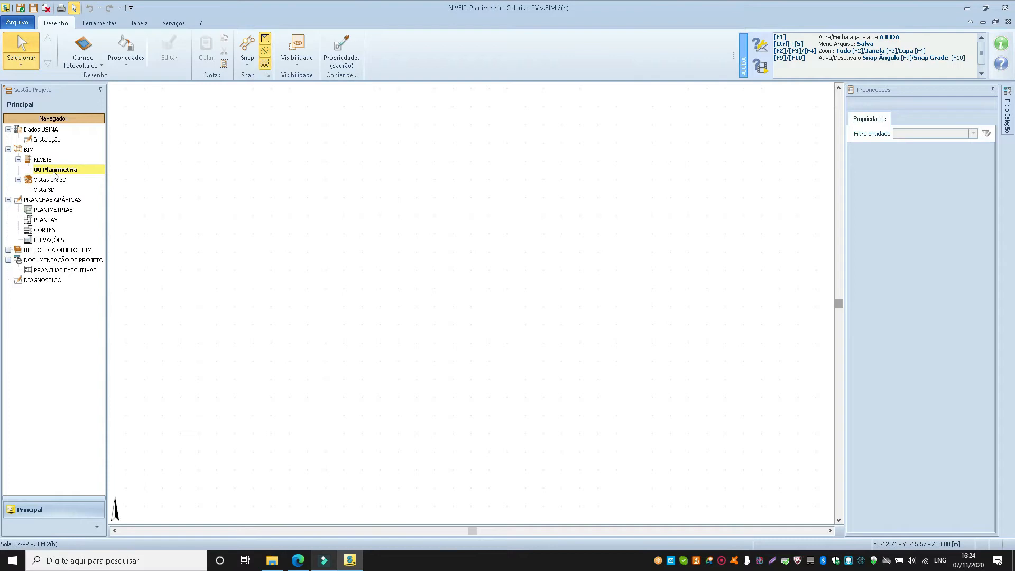
click(116, 506)
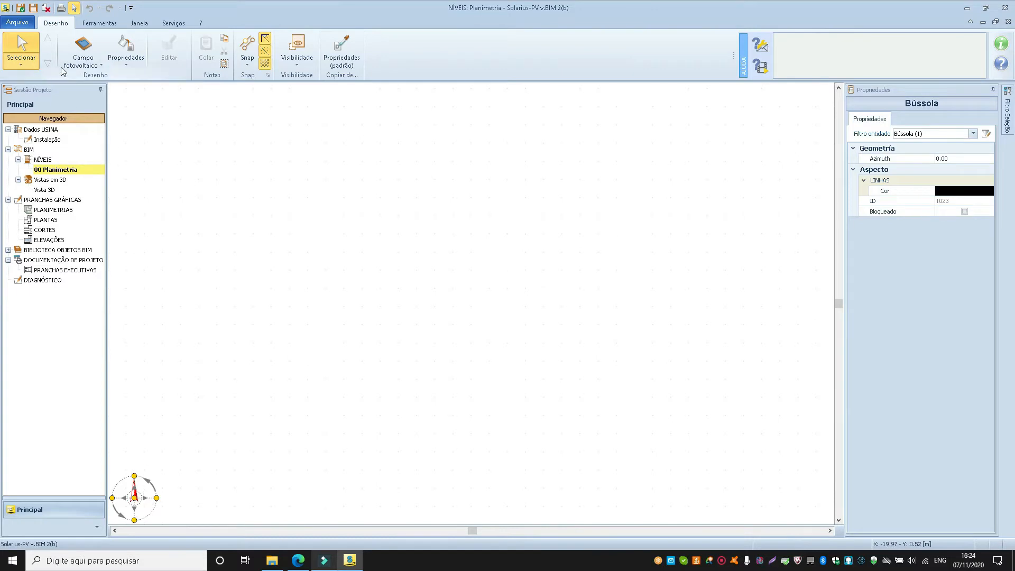
Draw a Superfície inclinada with a rectangular outline 15 m wide and 6 m deep, and finish the polyline.
click(81, 64)
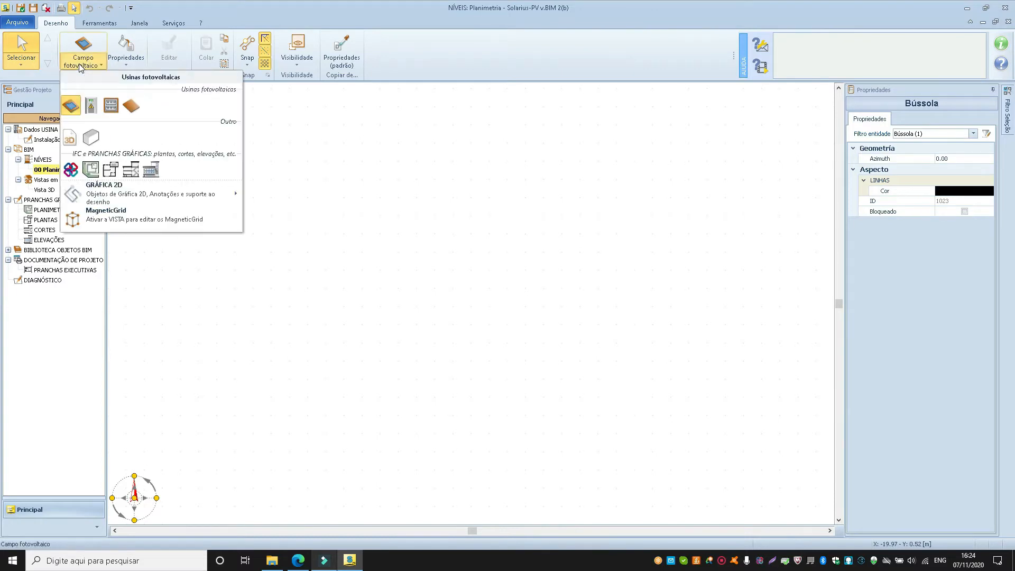
click(134, 103)
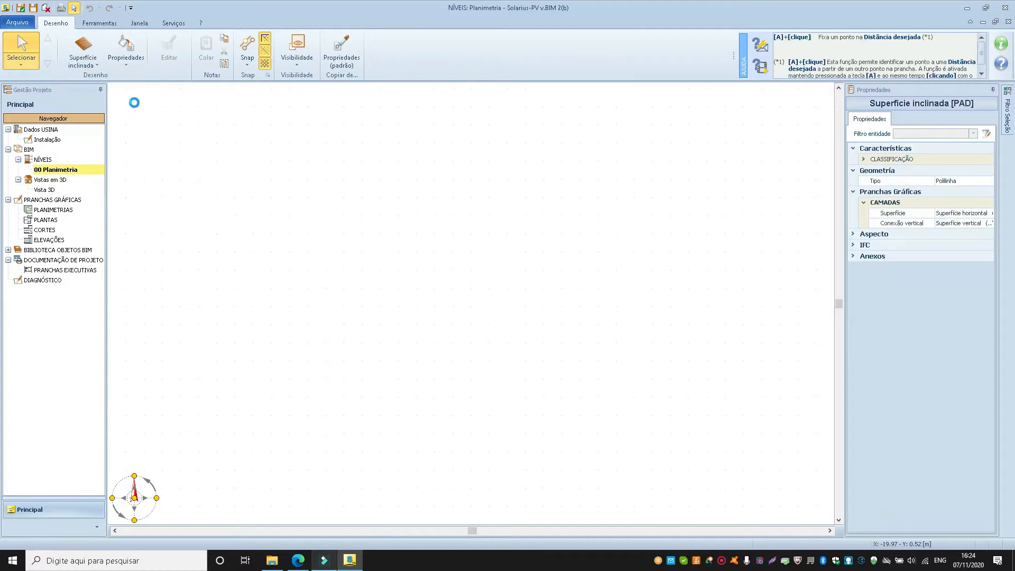
click(181, 184)
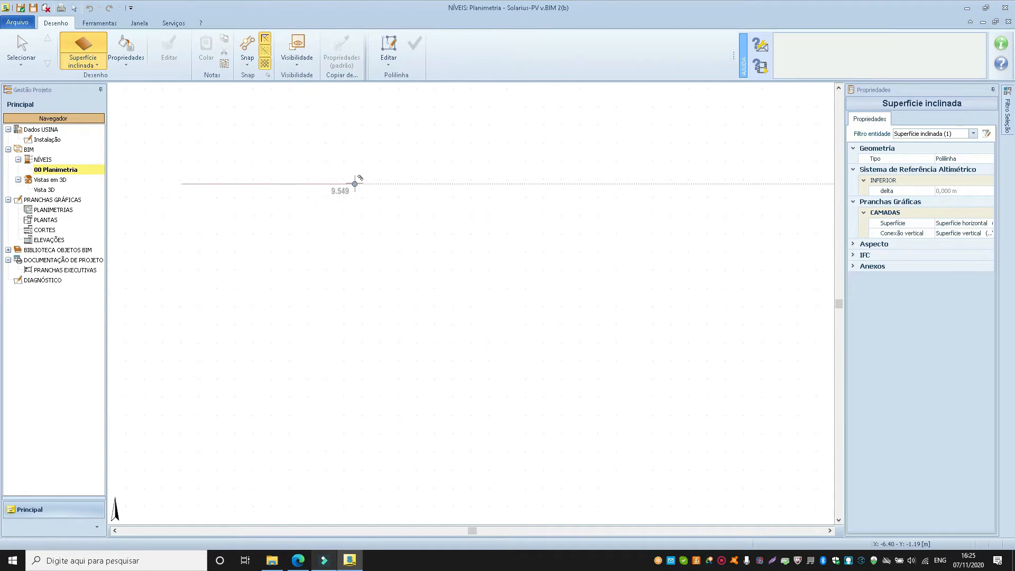
text(15)
key(Return)
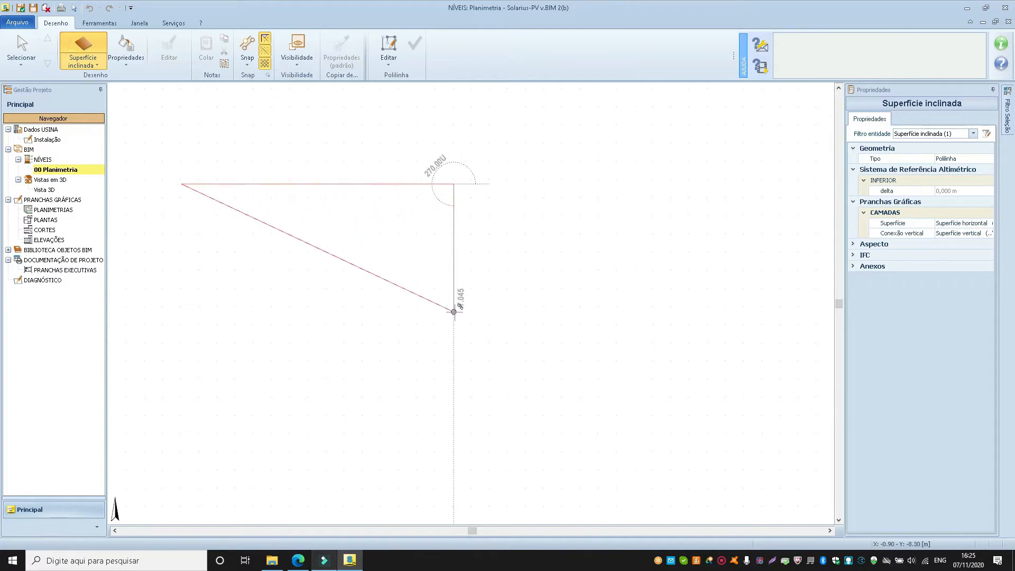
text(6)
key(Return)
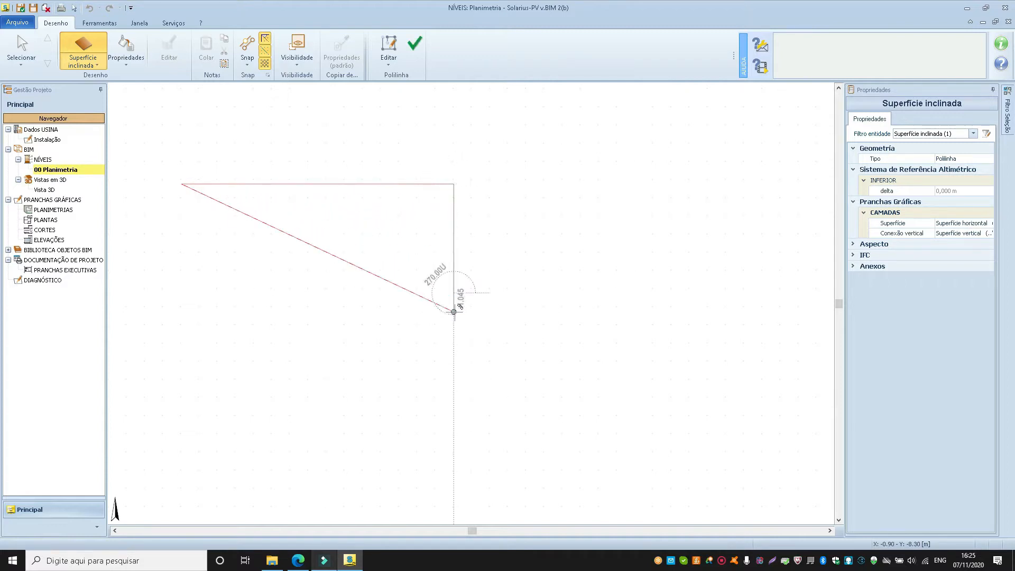
click(181, 293)
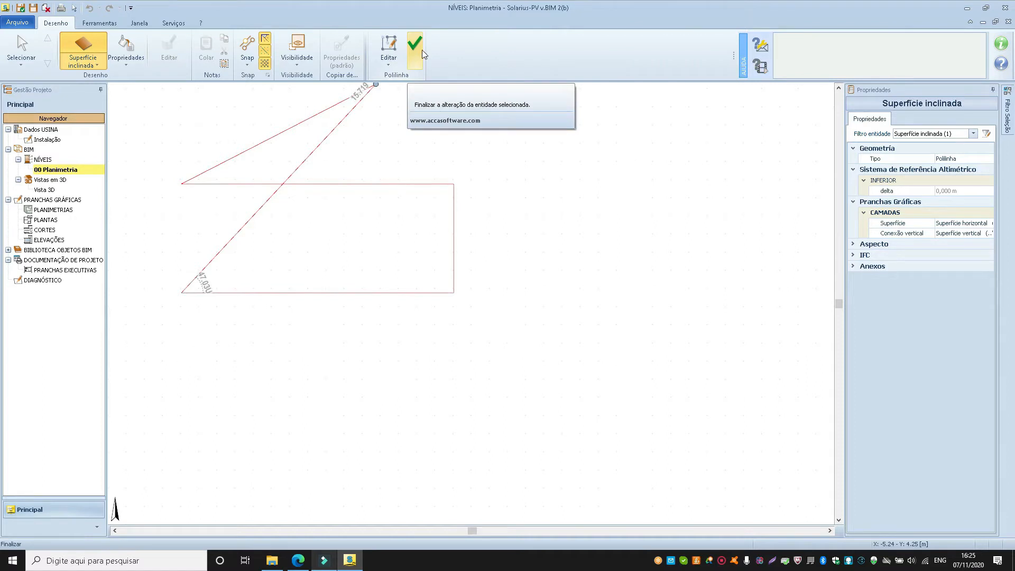
right_click(187, 232)
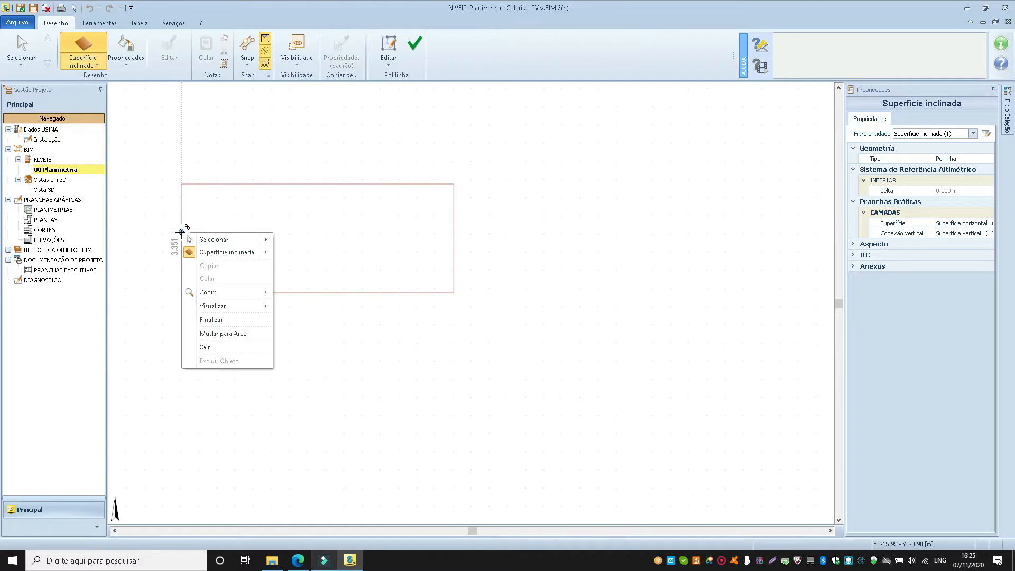
click(220, 320)
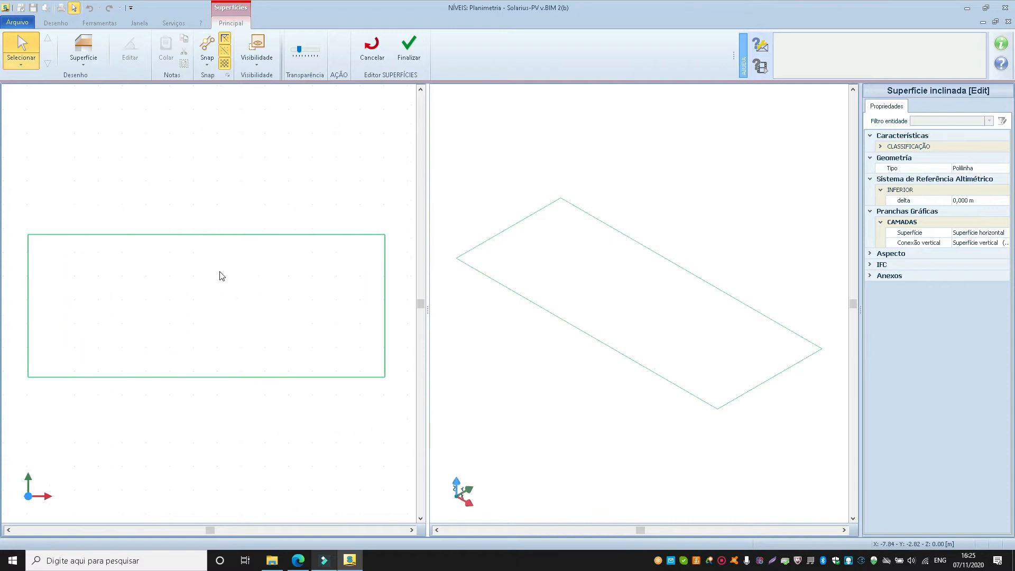
Trace a Superfície polyline over the four corners of the rectangular outline and finish it.
click(84, 63)
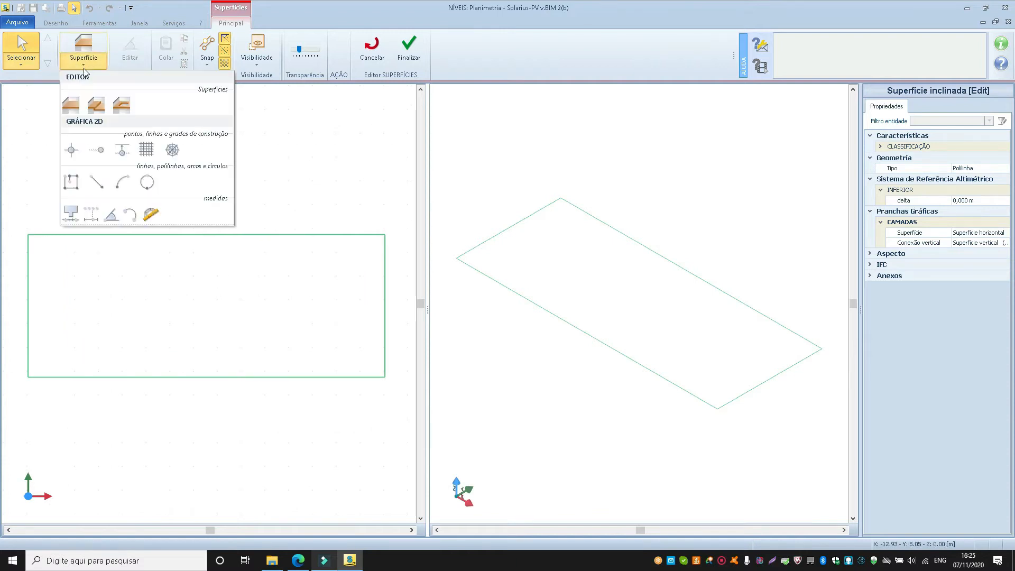
click(71, 107)
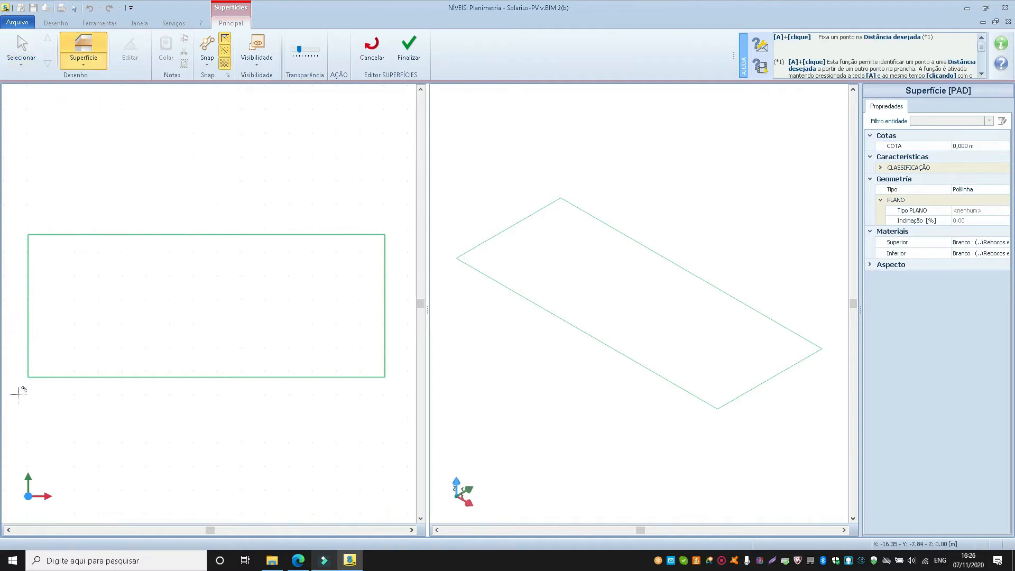
click(28, 377)
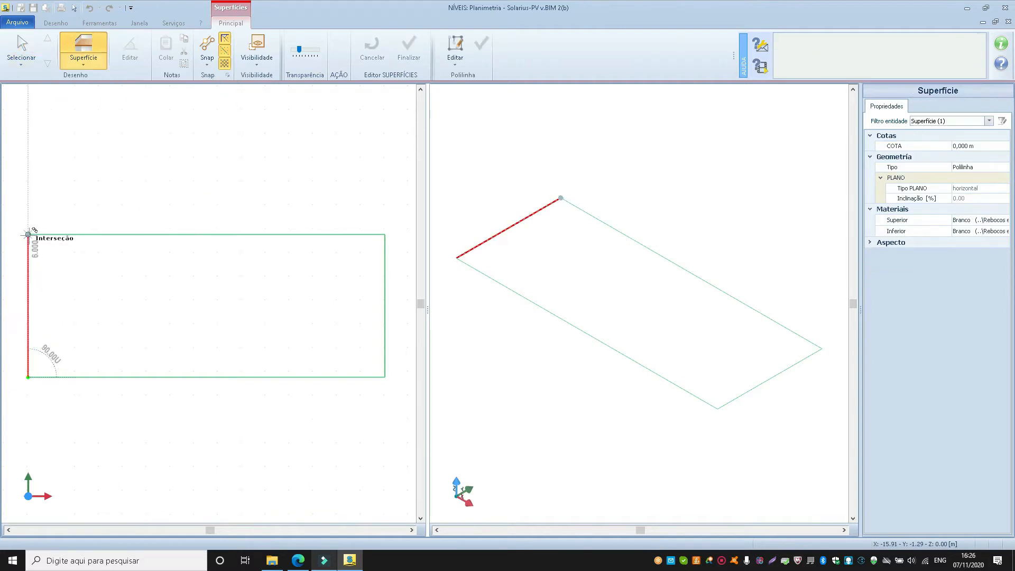
click(385, 233)
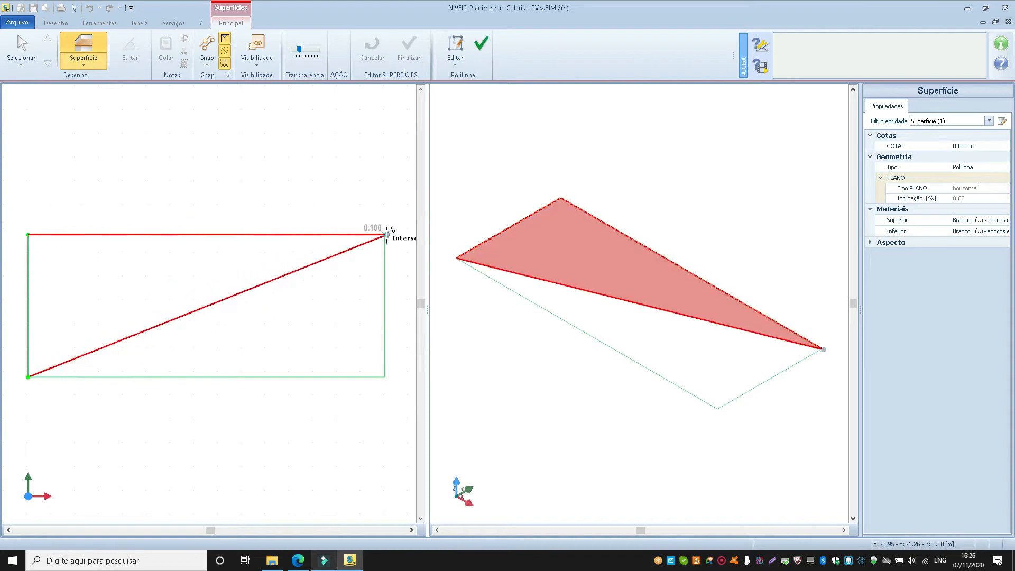
click(386, 377)
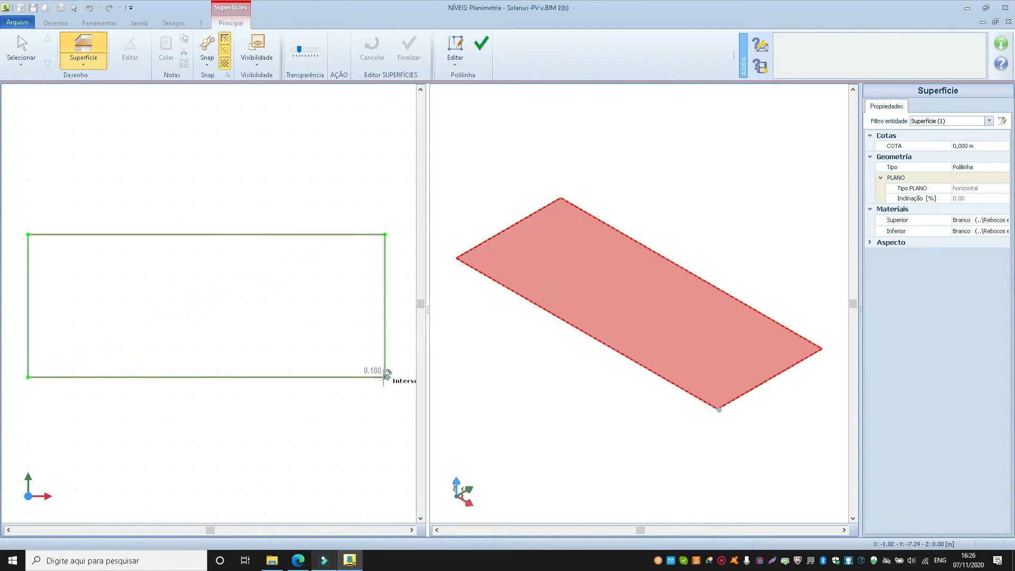
click(481, 42)
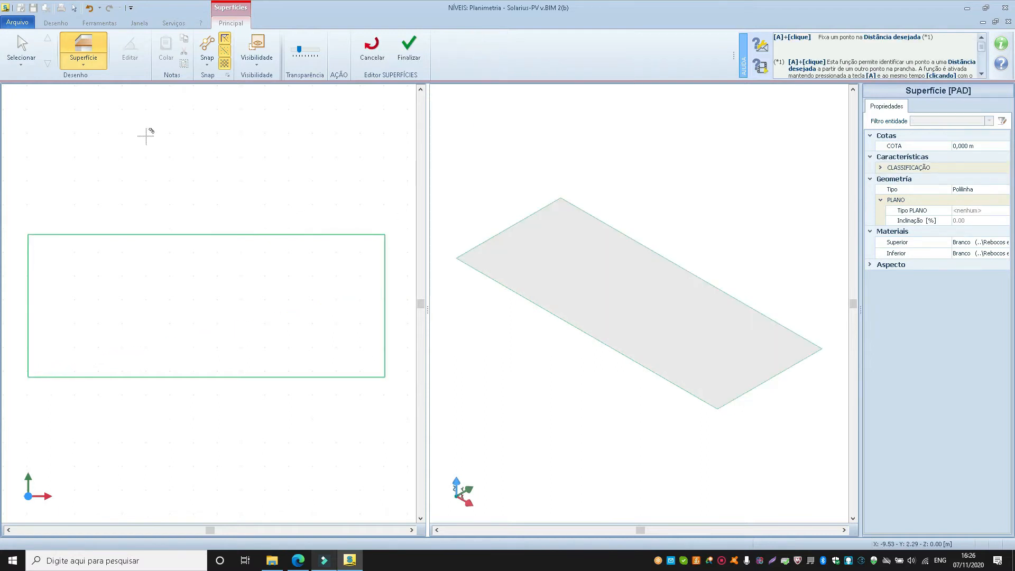
click(19, 51)
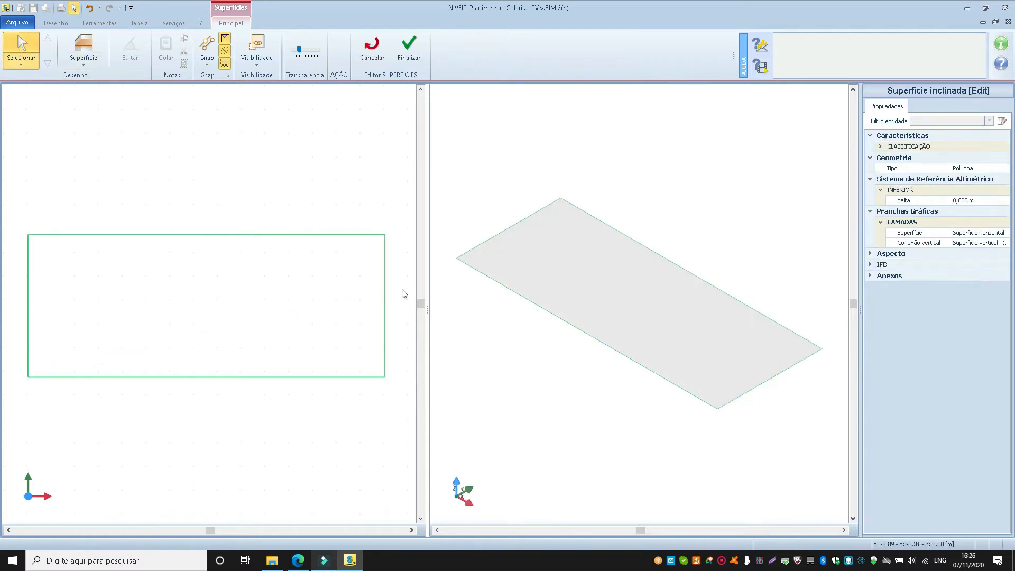
Select the rectangular surface and set its plane type to linha de inclinação.
click(579, 274)
key(Escape)
click(548, 262)
click(331, 217)
click(519, 261)
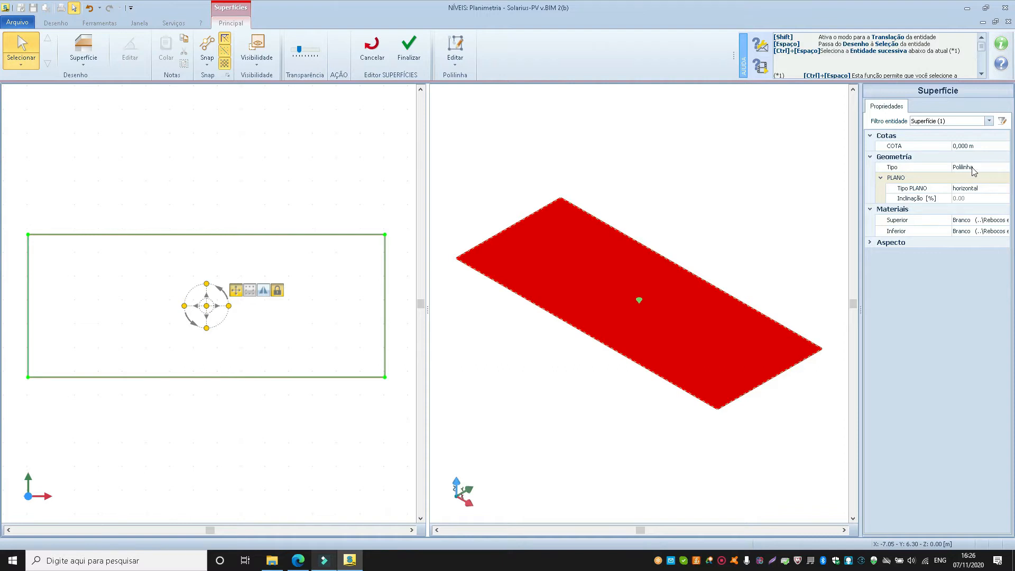
click(983, 191)
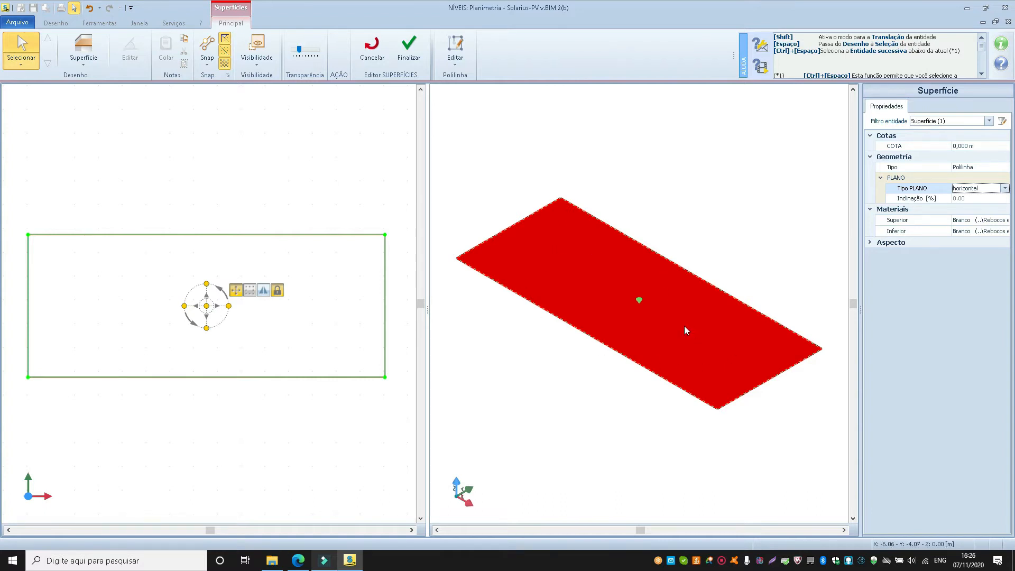
click(1004, 188)
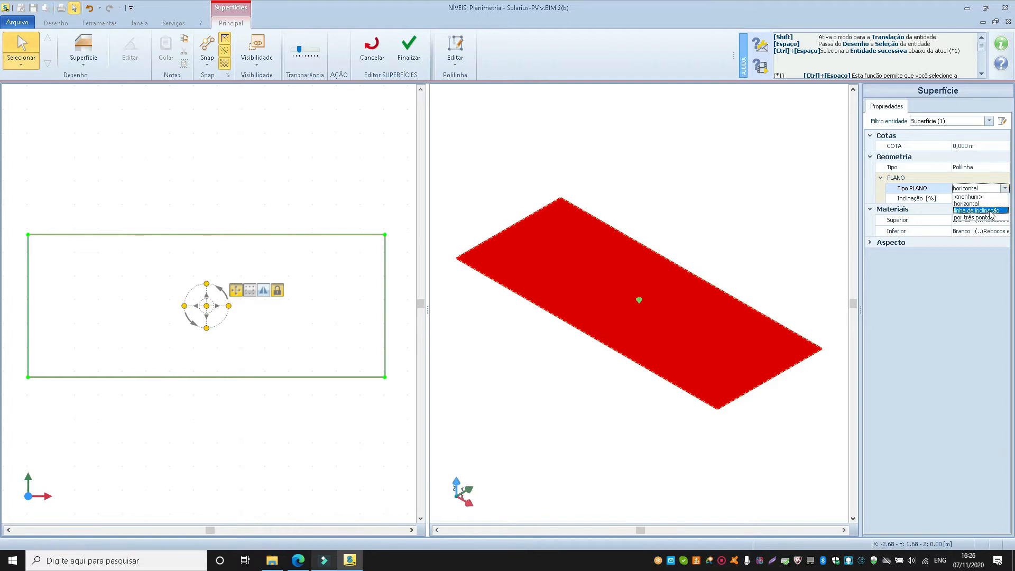
click(993, 210)
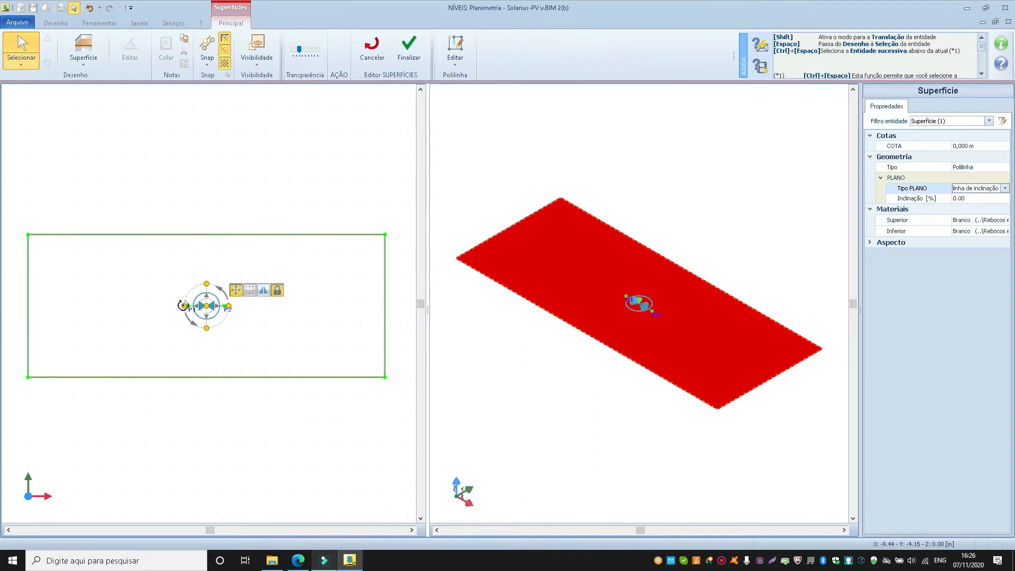
Move slope line point P1 to the surface's upper-left corner and point P2 to its lower-left corner in plan.
scroll(188, 317, up, 5)
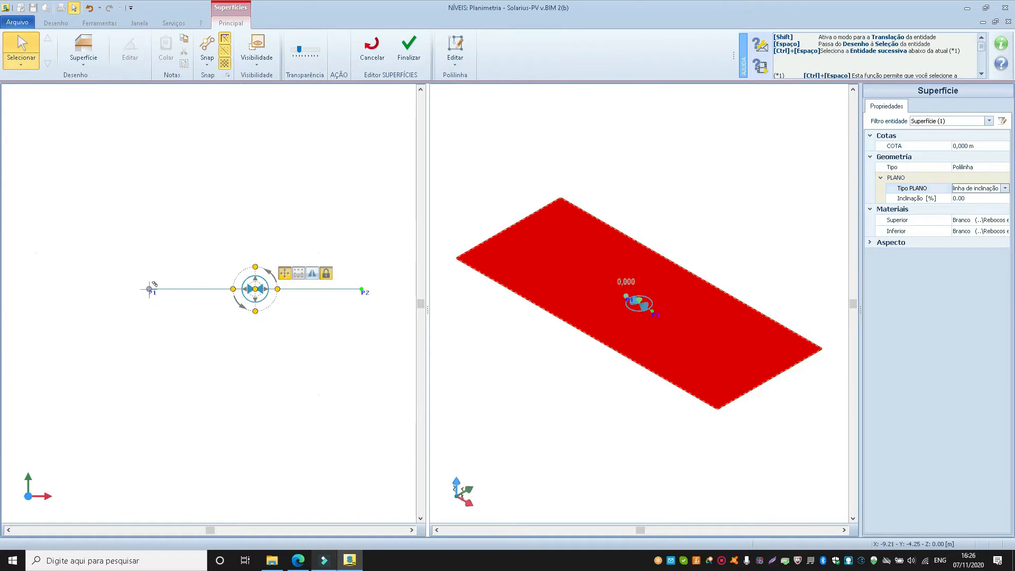
click(150, 289)
scroll(182, 295, down, 5)
scroll(185, 294, down, 3)
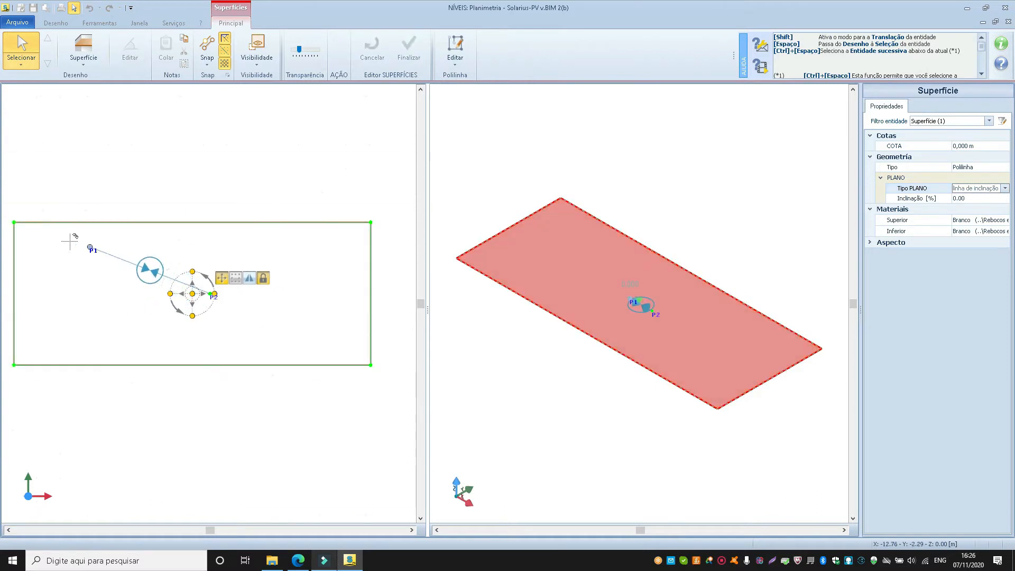
click(14, 222)
scroll(211, 298, up, 5)
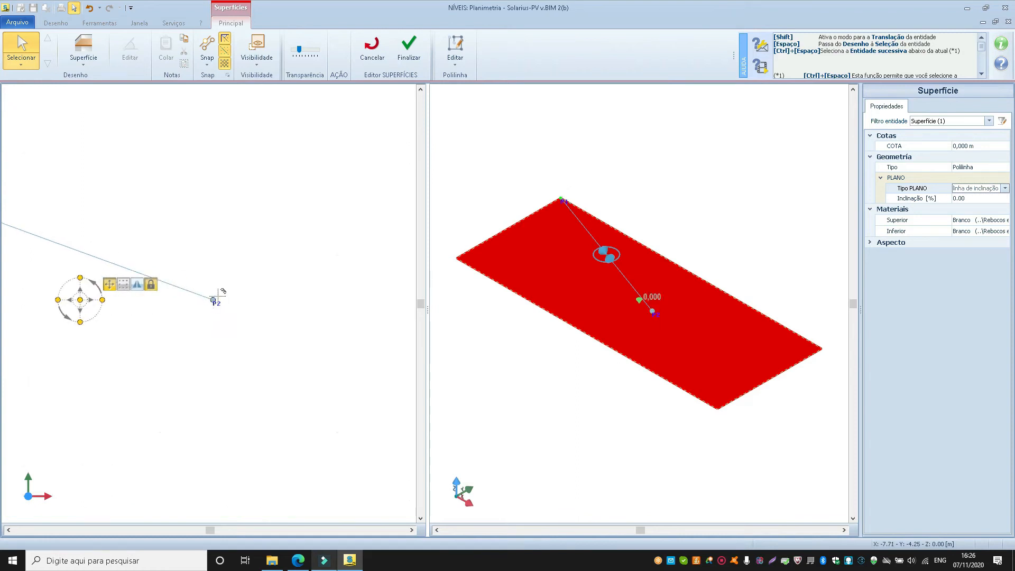
click(214, 298)
scroll(245, 259, down, 2)
scroll(239, 263, down, 4)
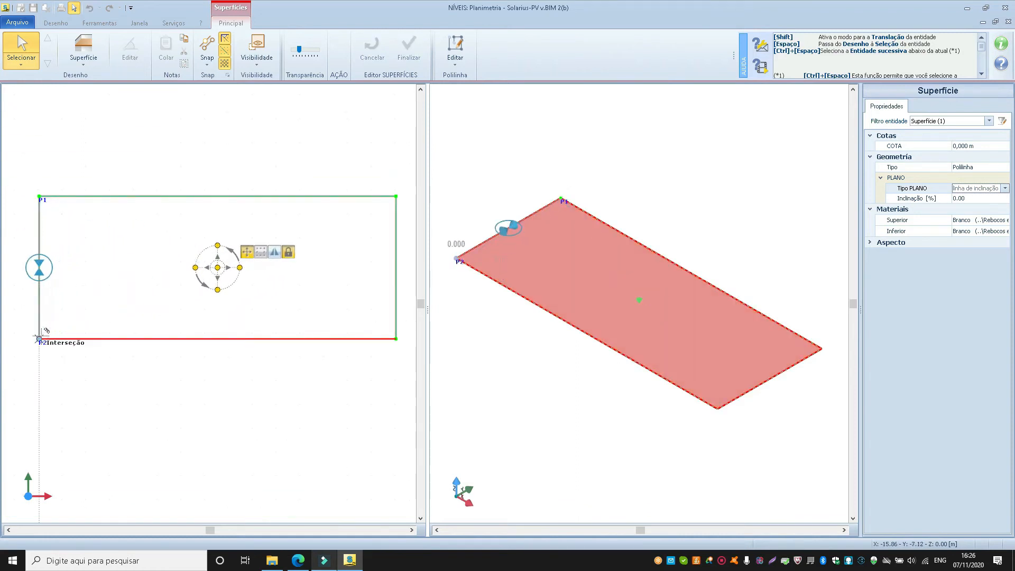
click(40, 339)
click(41, 211)
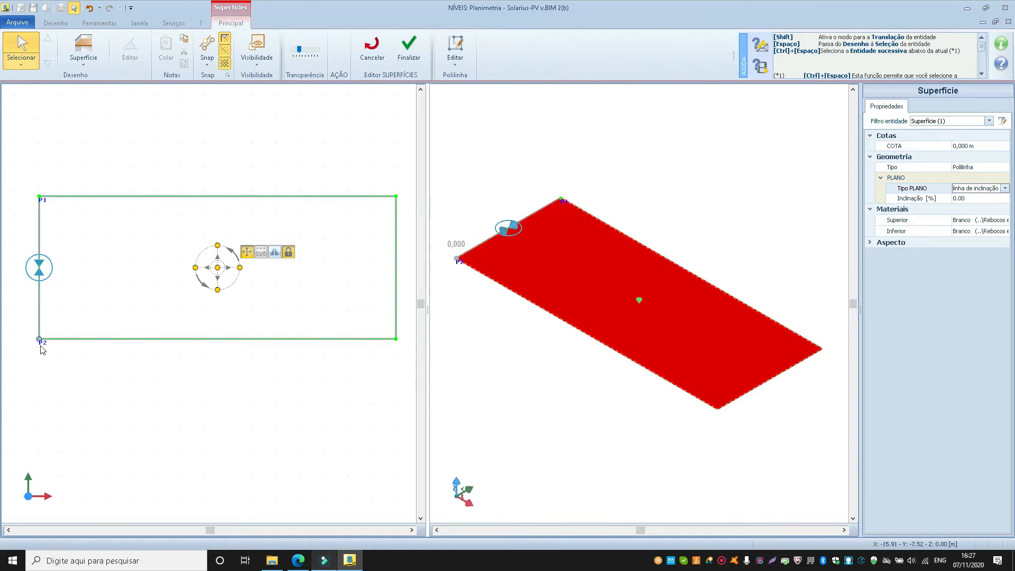
Set the surface's inclination to 20% and deselect it.
click(972, 198)
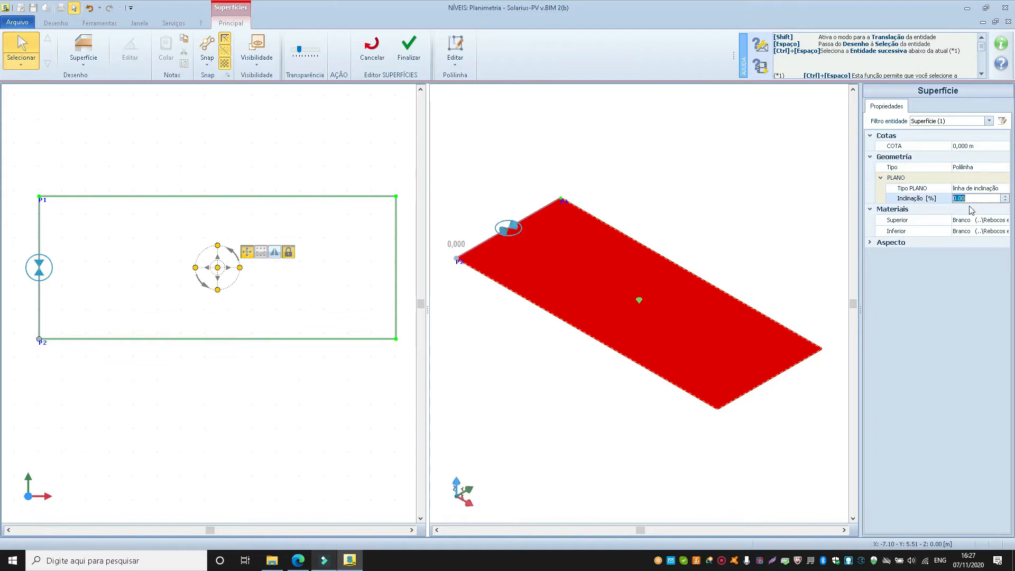
text(20)
key(Return)
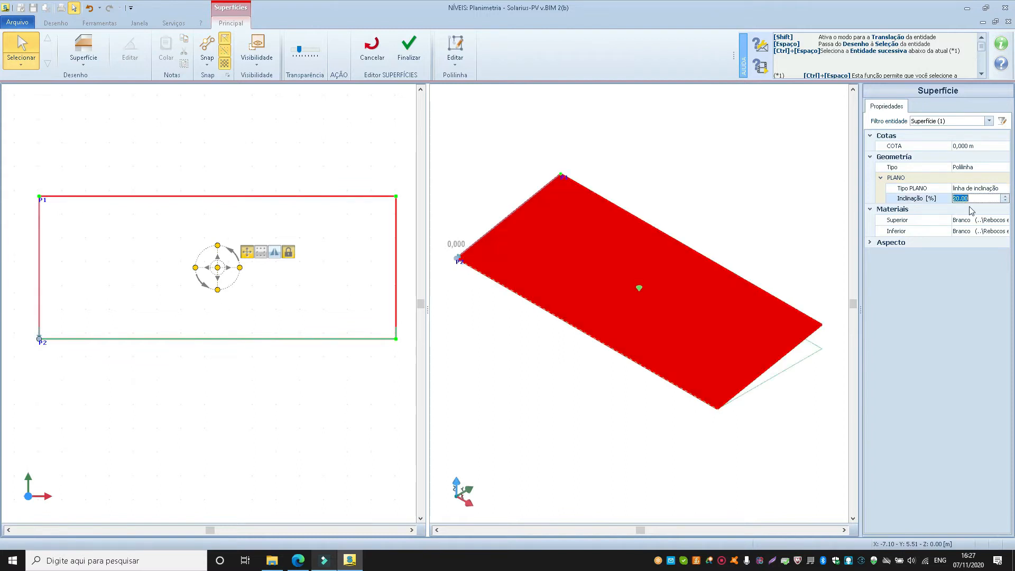
click(522, 155)
Trace a Conexão vertical polyline from the rectangle's lower-left corner through the upper-left and upper-right to the lower-right corner and finish it.
middle_drag(470, 191, 537, 185)
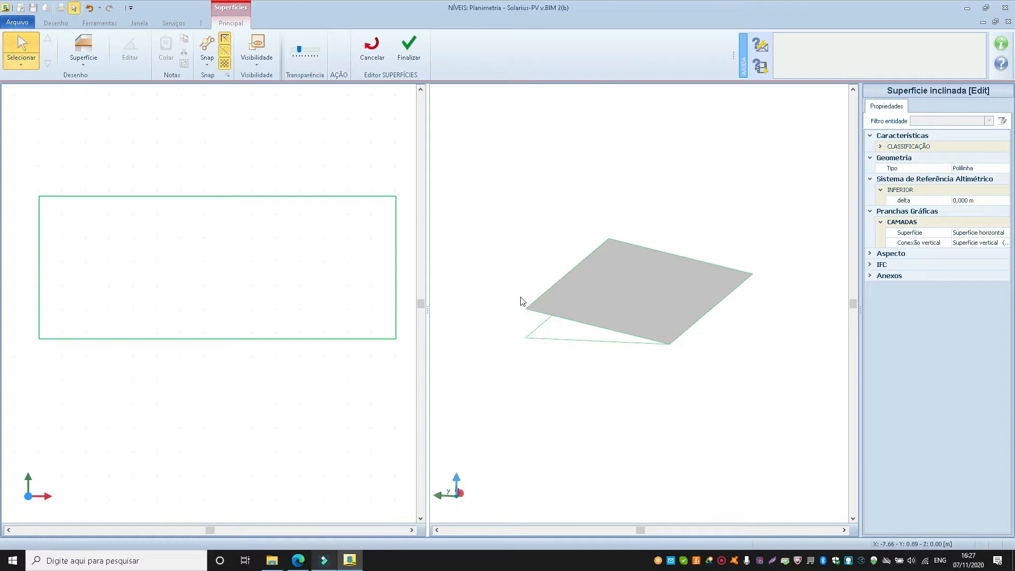
mouse_move(567, 294)
middle_down()
mouse_move(531, 298)
mouse_move(541, 280)
mouse_move(541, 296)
middle_up()
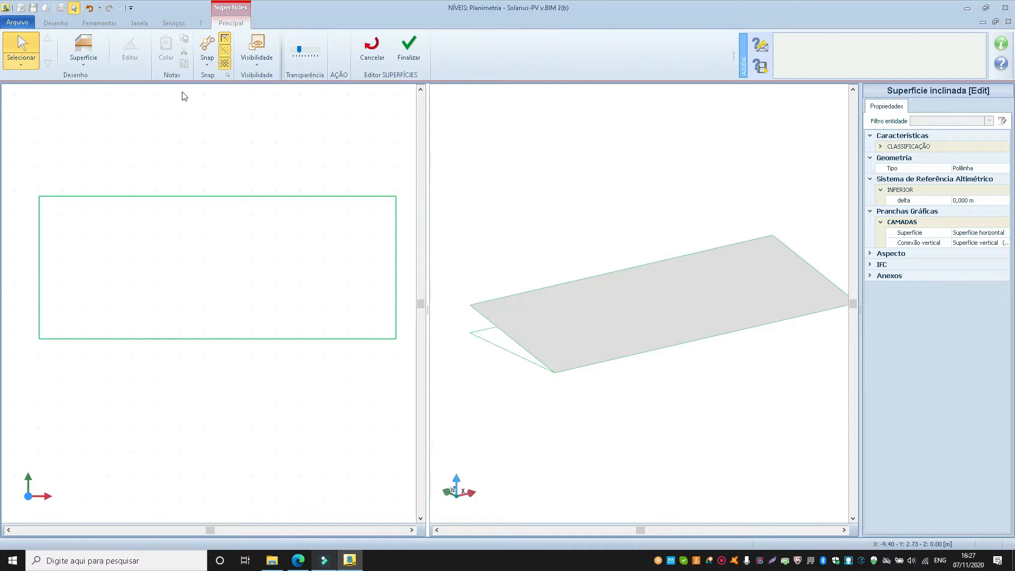
click(85, 67)
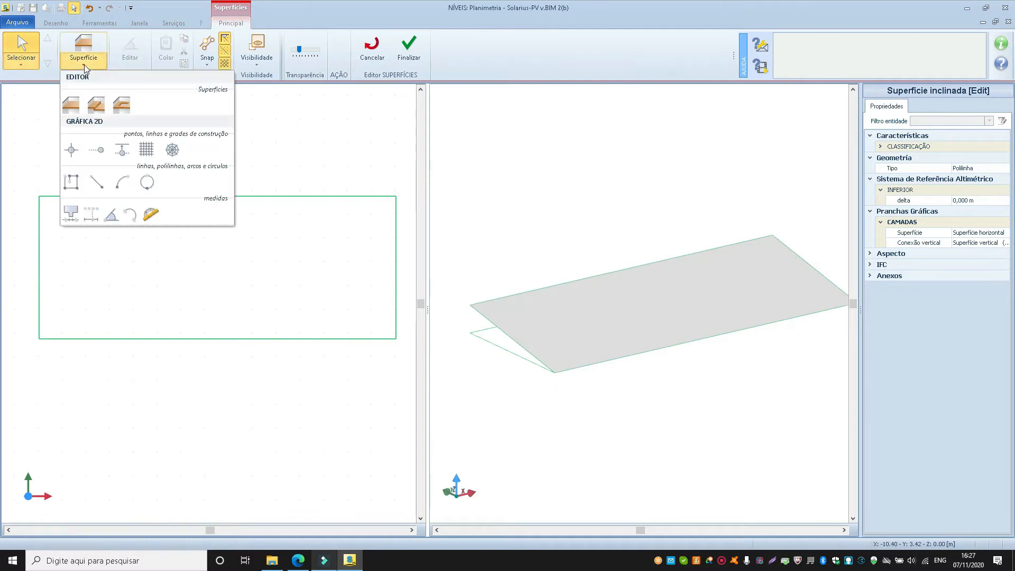
click(96, 105)
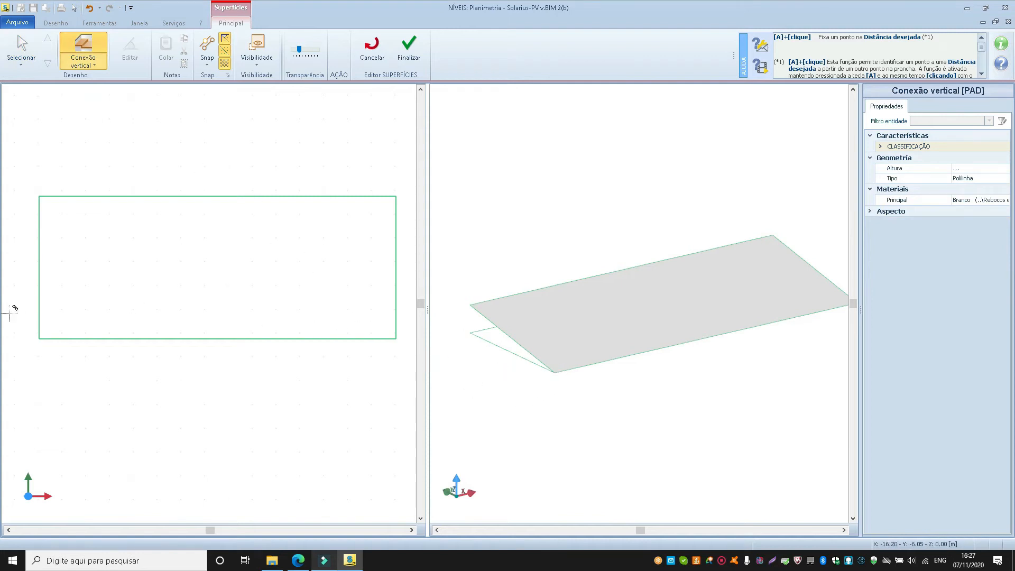
click(39, 338)
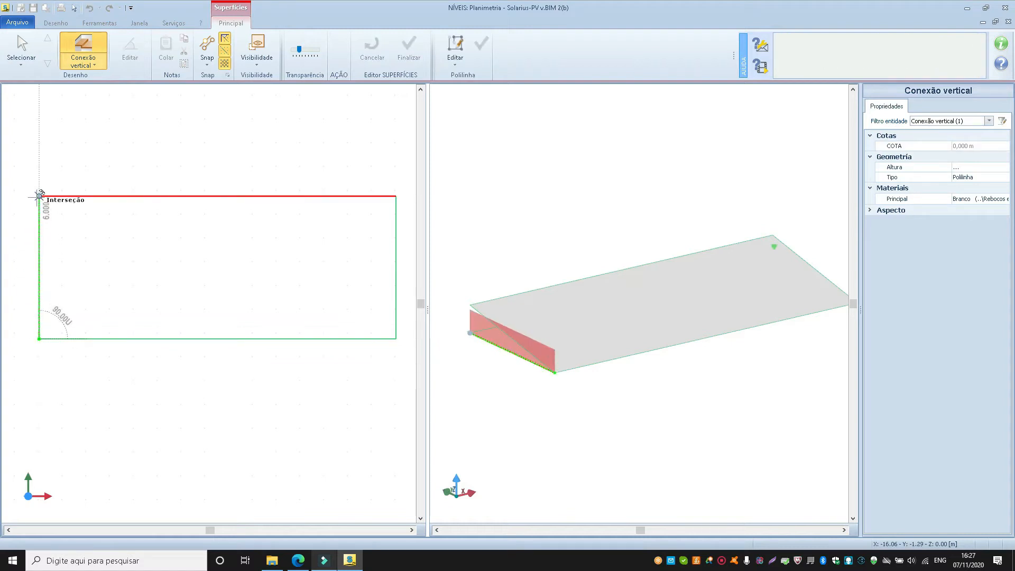
click(39, 196)
click(396, 196)
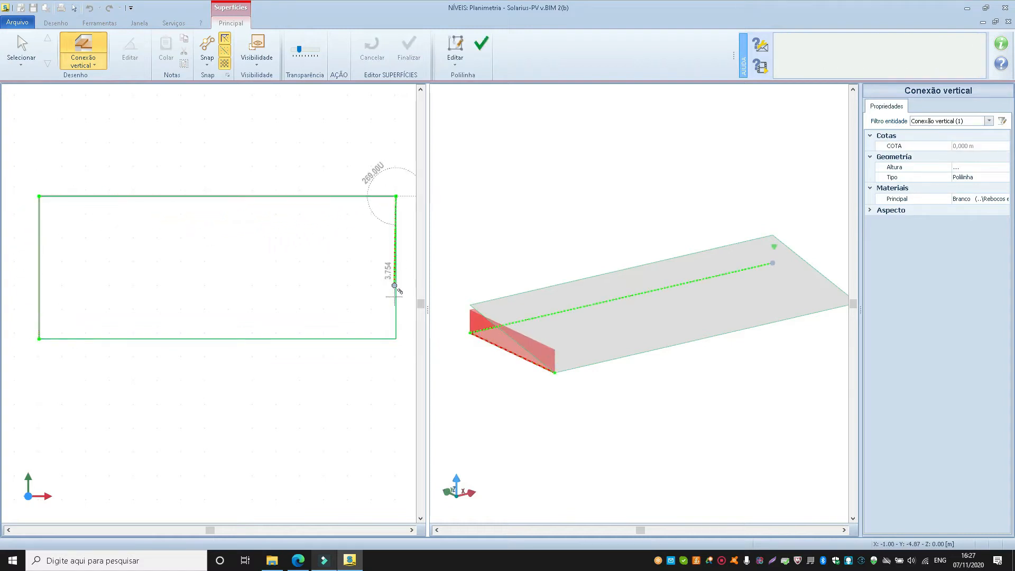
click(396, 338)
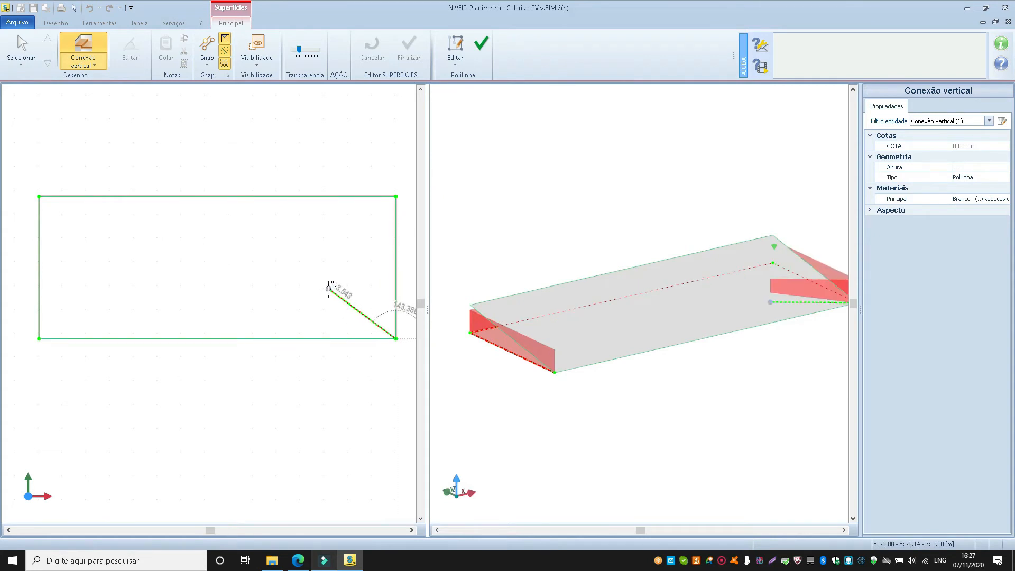
click(481, 44)
scroll(253, 219, down, 1)
click(21, 50)
scroll(511, 361, up, 1)
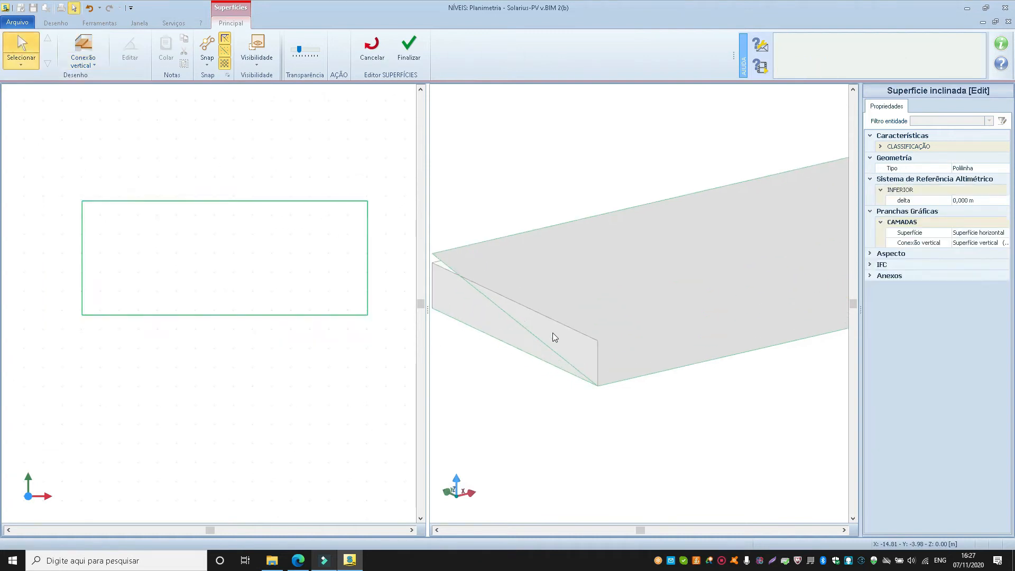
click(553, 332)
scroll(559, 335, down, 1)
scroll(575, 335, up, 1)
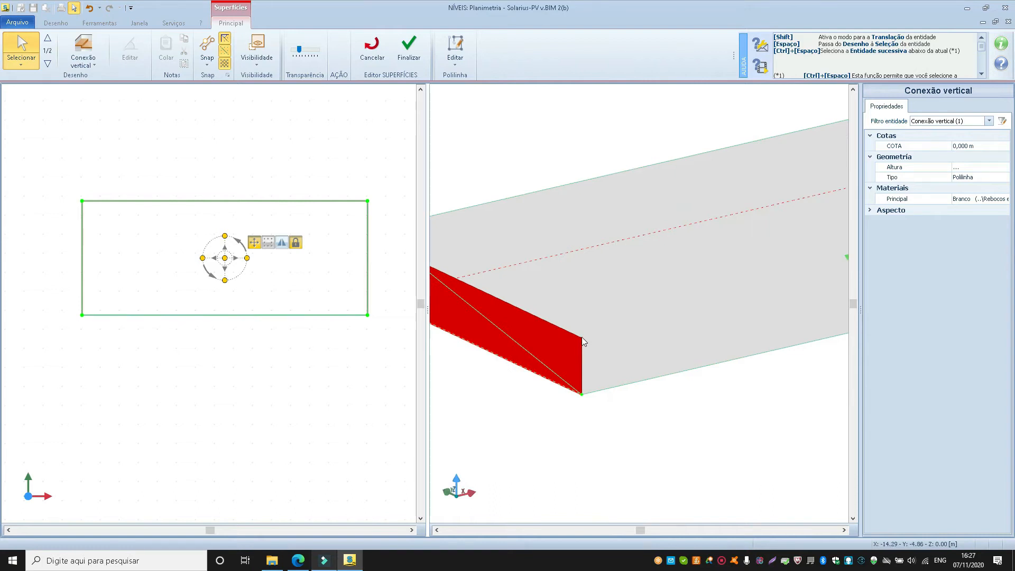
click(455, 48)
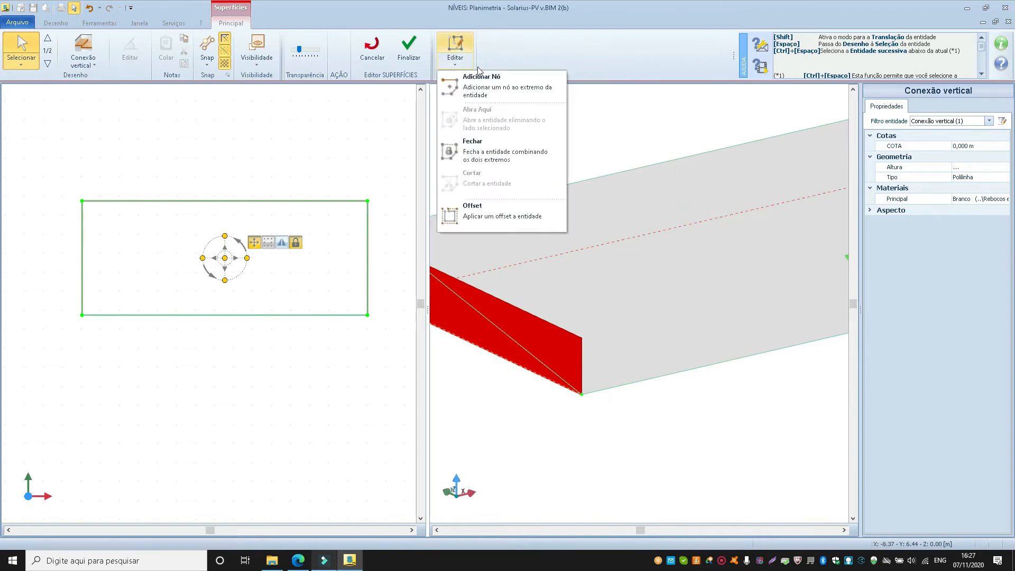
click(526, 105)
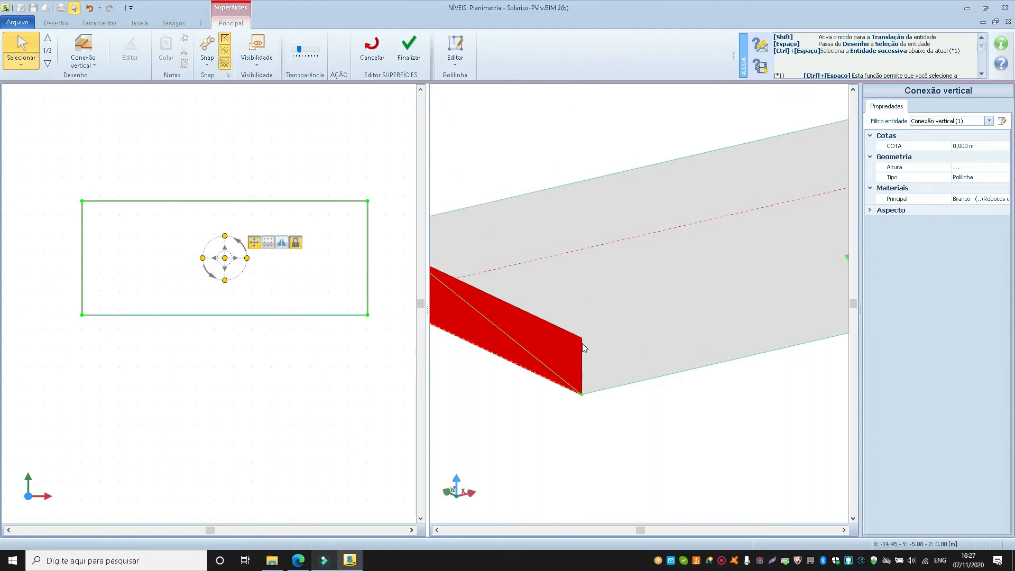
scroll(582, 346, down, 5)
scroll(499, 325, up, 5)
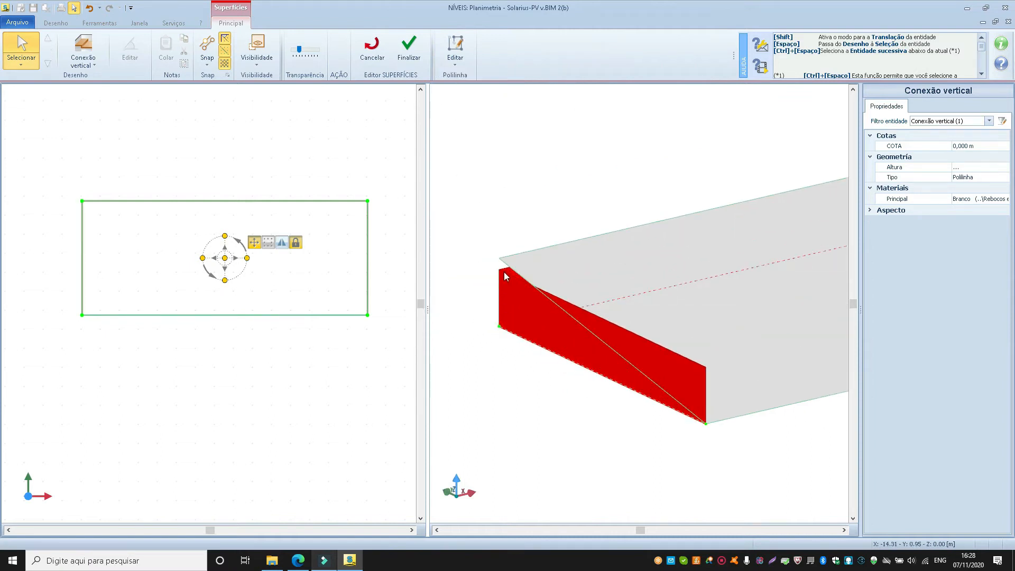
right_click(289, 259)
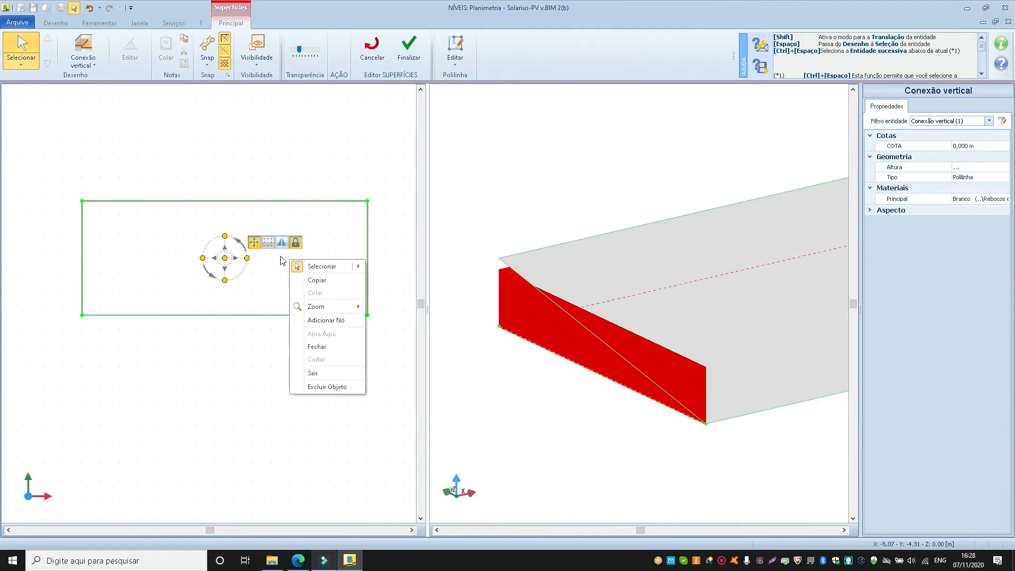
click(276, 166)
click(506, 282)
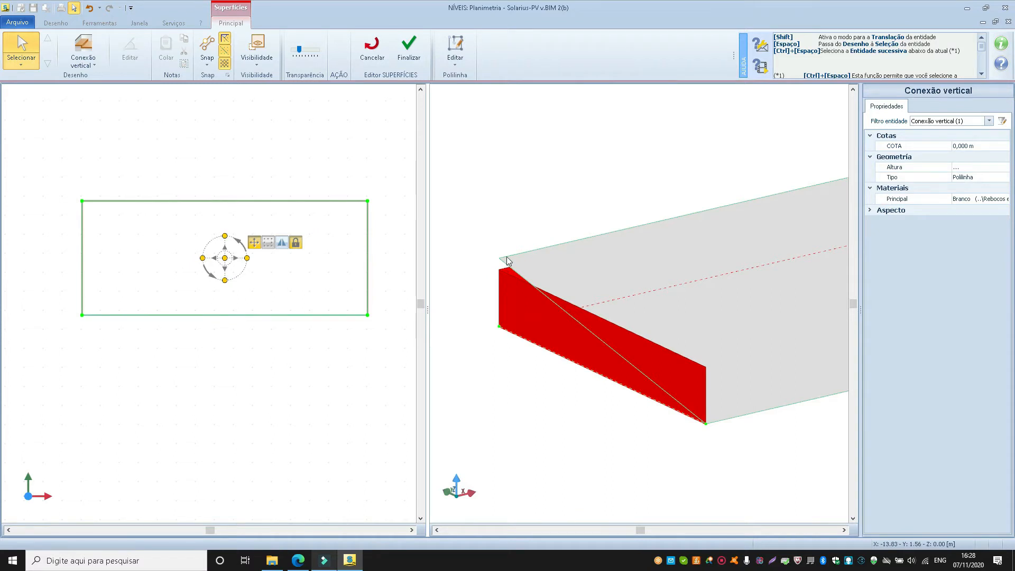
right_click(721, 565)
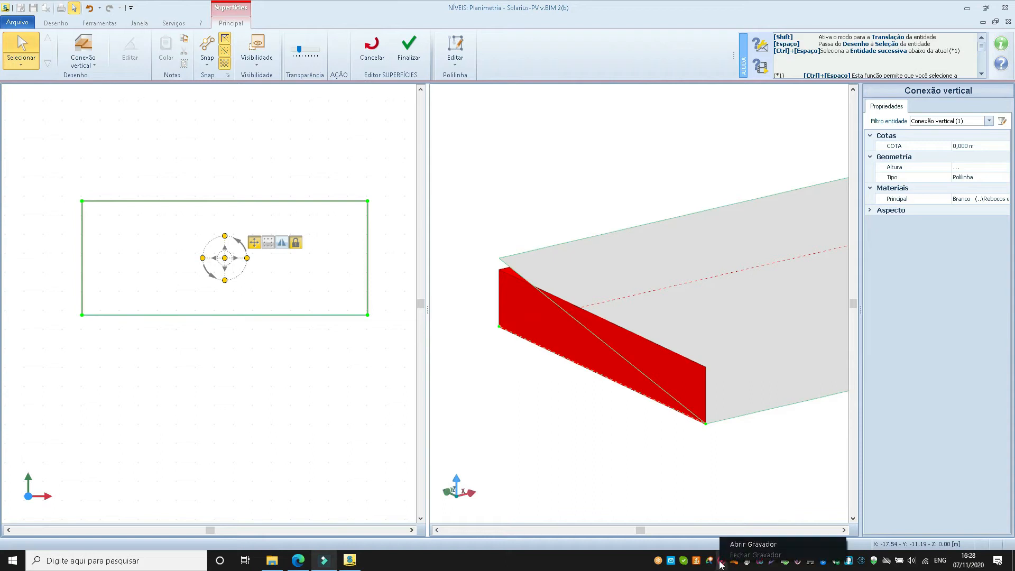
click(753, 544)
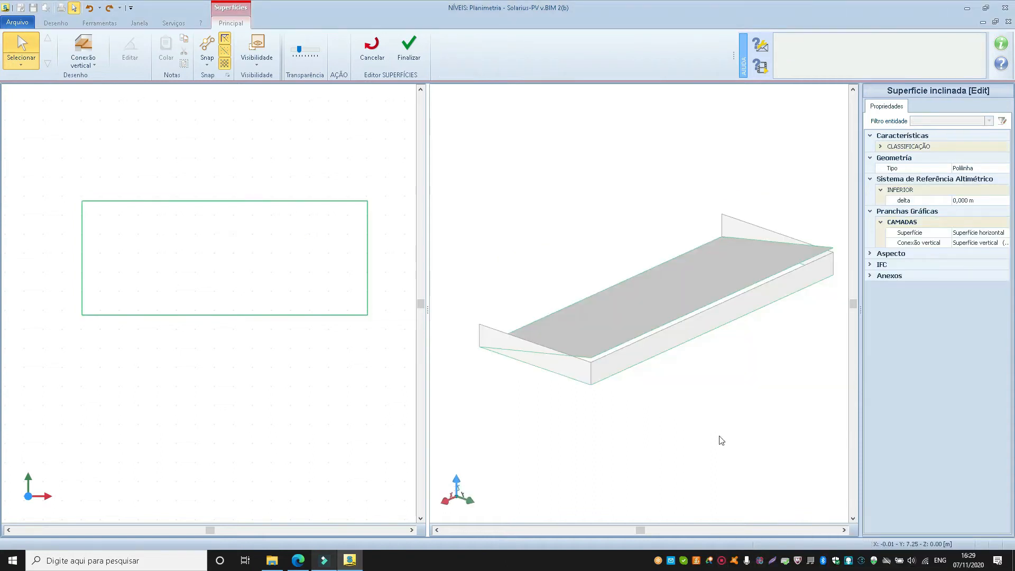
Set the height of the whole vertical connection to 0 m.
middle_drag(657, 355, 635, 355)
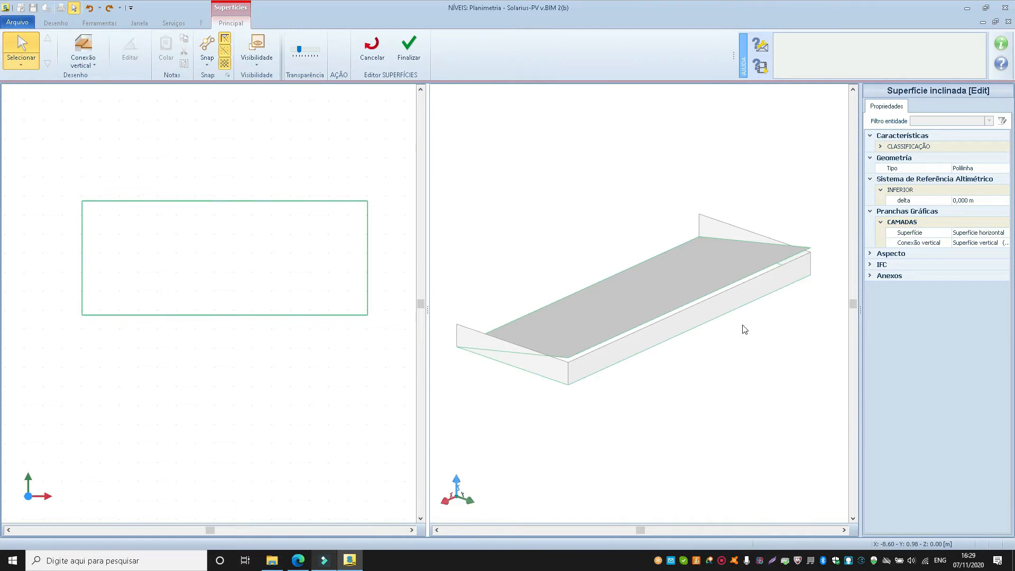
click(541, 373)
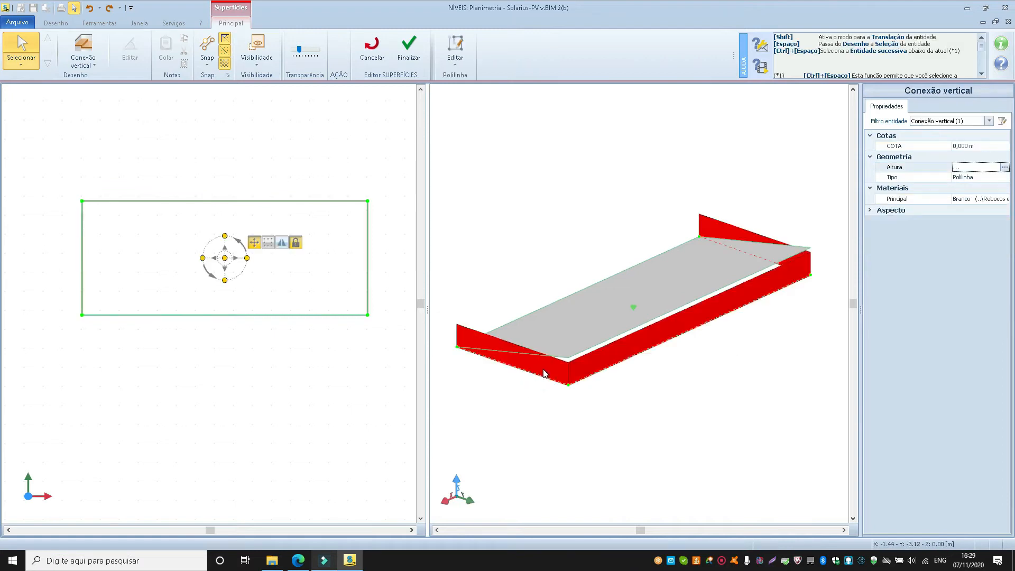
click(1006, 167)
text(0)
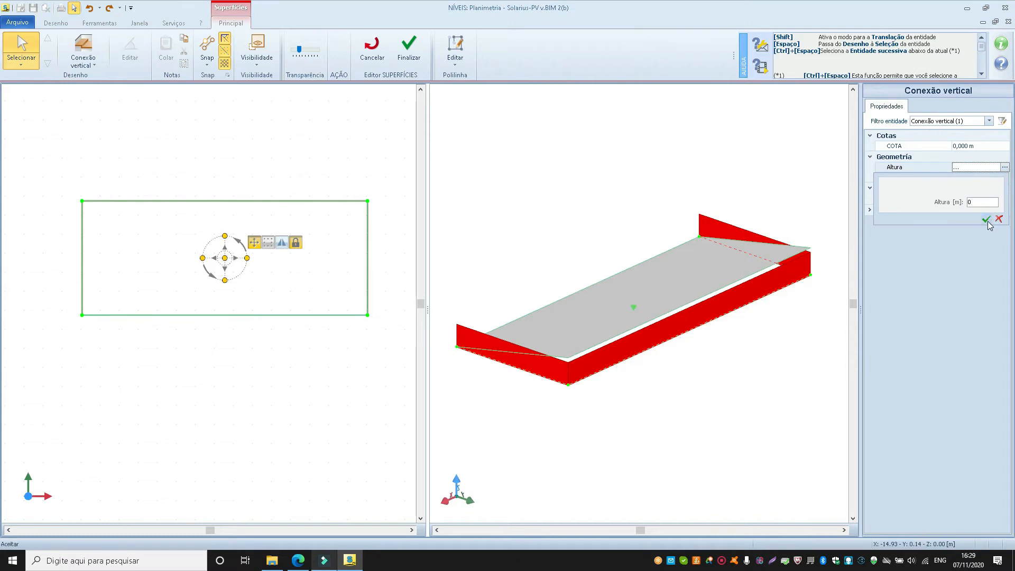
click(986, 218)
Raise the vertical connection's upper-right plan node to 1.200 m so it meets the inclined surface's corner.
click(564, 383)
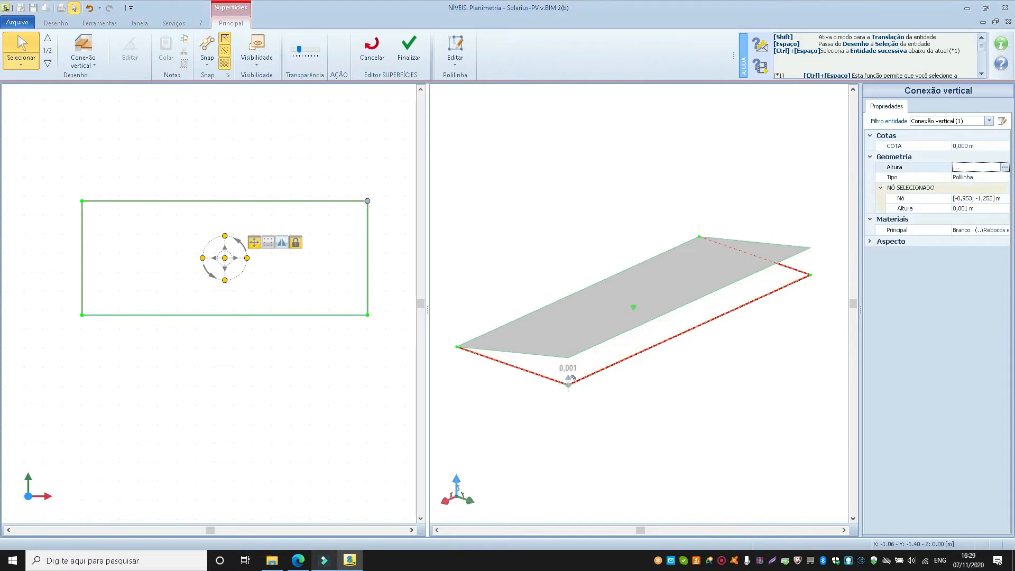
drag(568, 377, 567, 351)
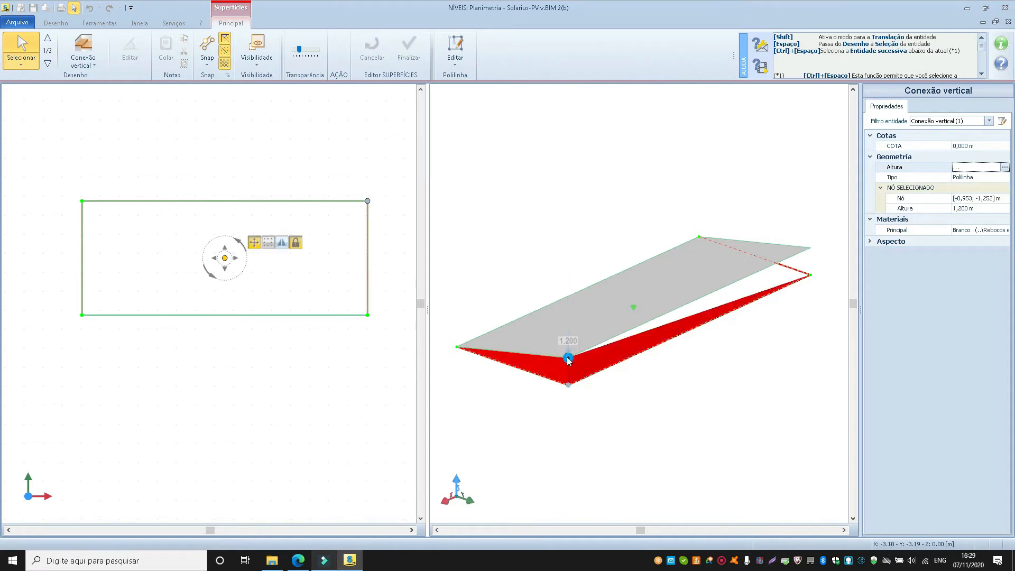
click(588, 397)
Raise the vertical connection's upper-left plan node up to the inclined surface's raised corner and deselect the connection.
scroll(611, 366, down, 2)
middle_drag(660, 344, 519, 367)
scroll(588, 333, up, 3)
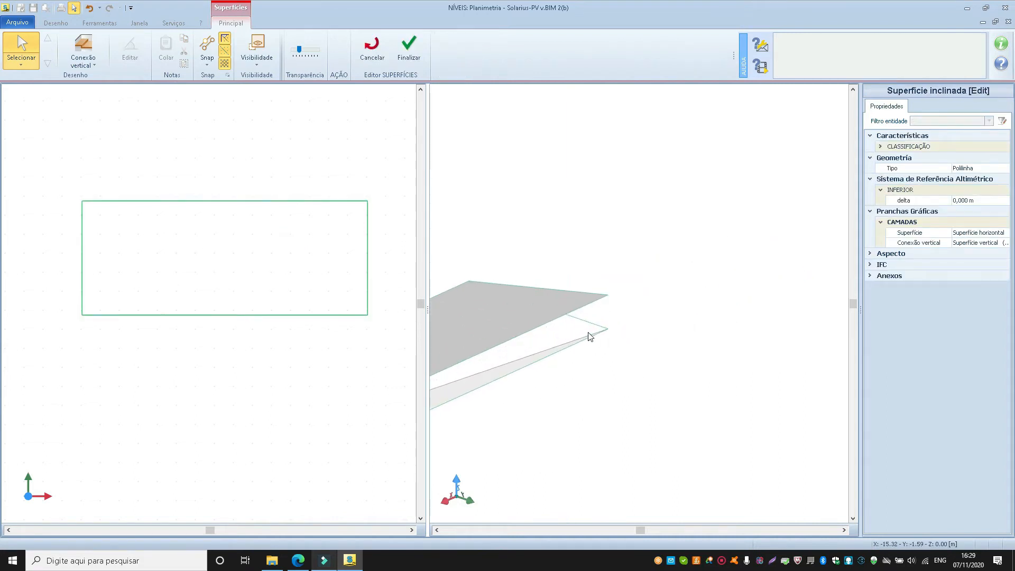
click(571, 347)
click(608, 329)
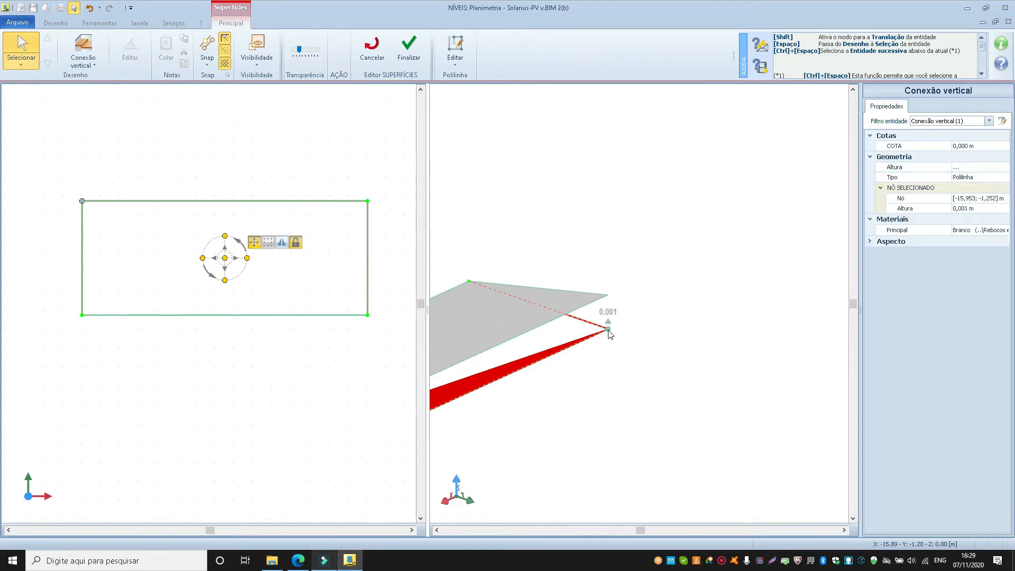
drag(609, 322, 608, 295)
click(619, 330)
Check the vertical closing faces from several sides and finalize the surface editing.
right_drag(645, 328, 490, 333)
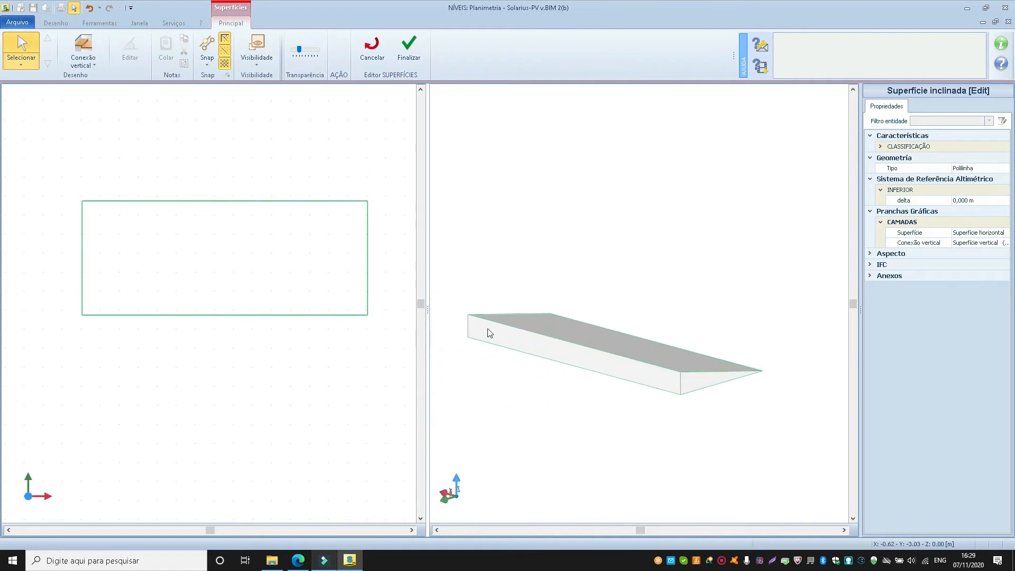
click(489, 333)
right_drag(577, 347, 616, 340)
middle_drag(549, 308, 768, 262)
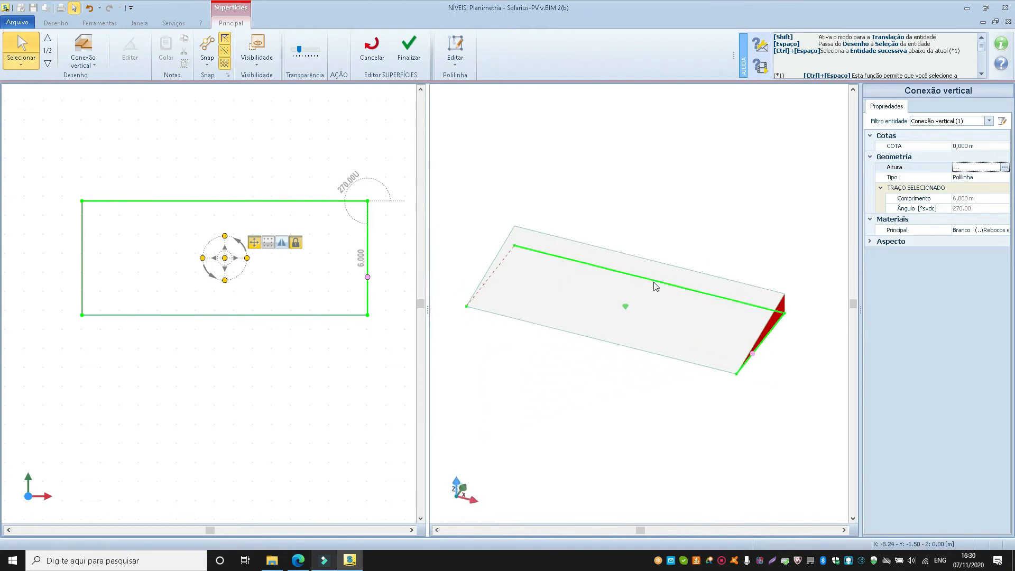
click(413, 51)
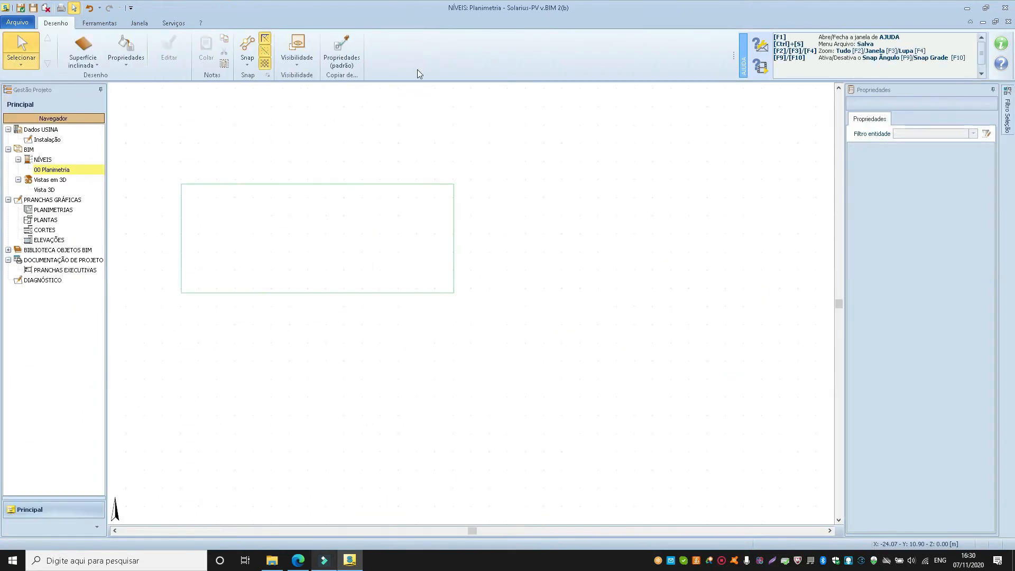
Open Vista 3D and centre the inclined surface in it.
middle_drag(364, 199, 465, 204)
scroll(324, 208, up, 1)
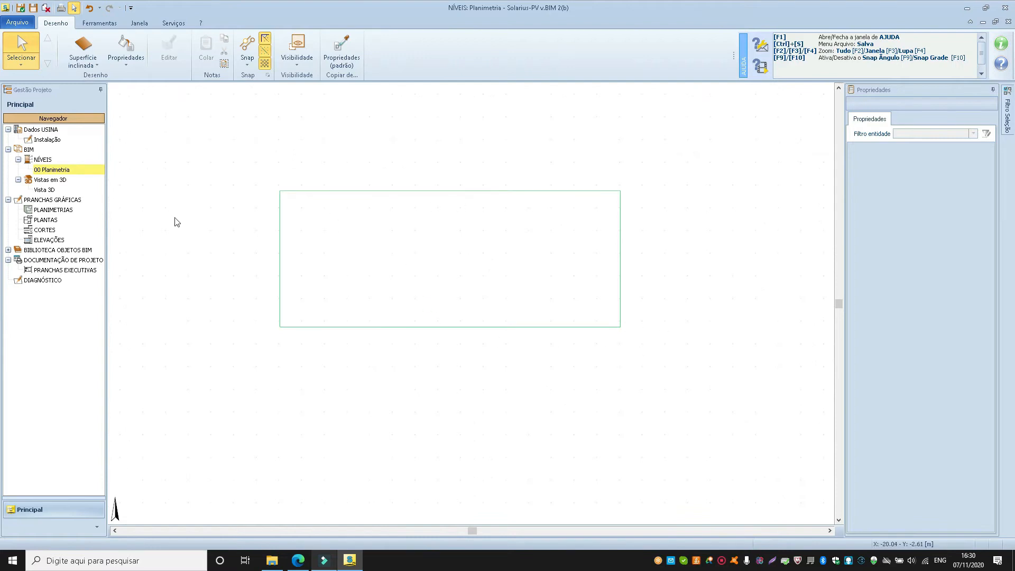
double_click(61, 191)
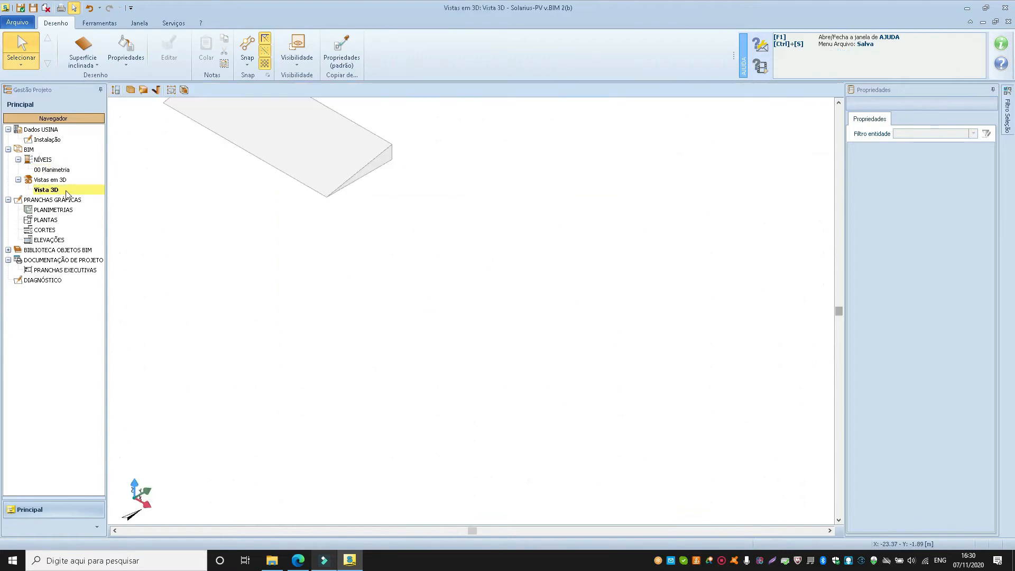
middle_drag(383, 297, 430, 377)
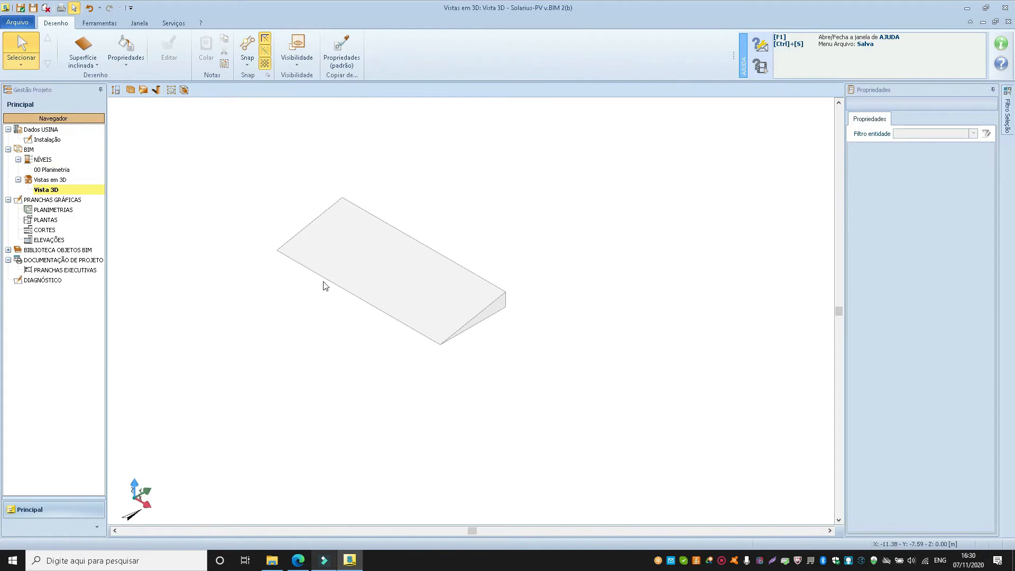
Tile the Vista 3D and Planimetria windows side by side vertically and minimise the Dados USINA window.
click(139, 23)
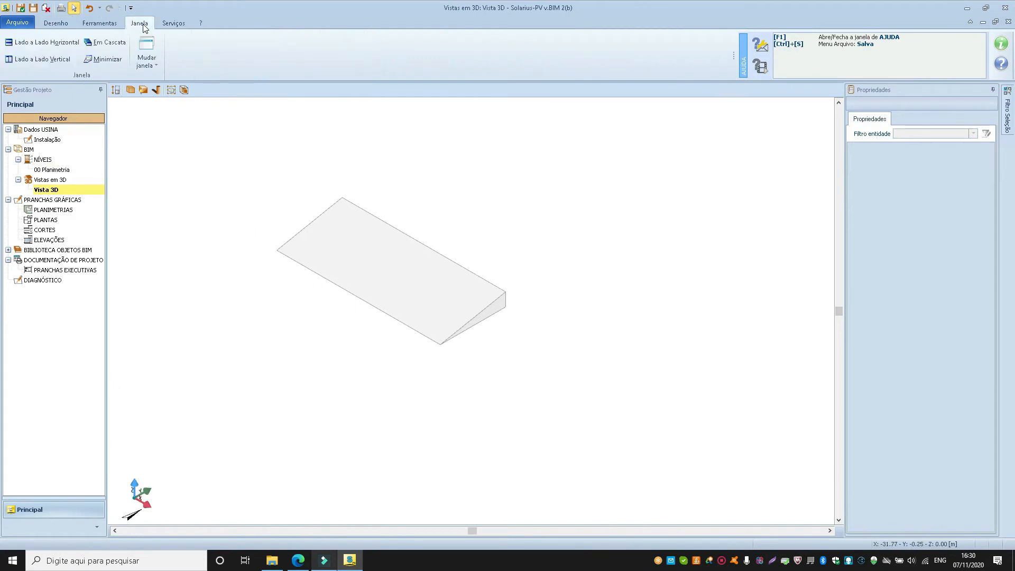
click(47, 60)
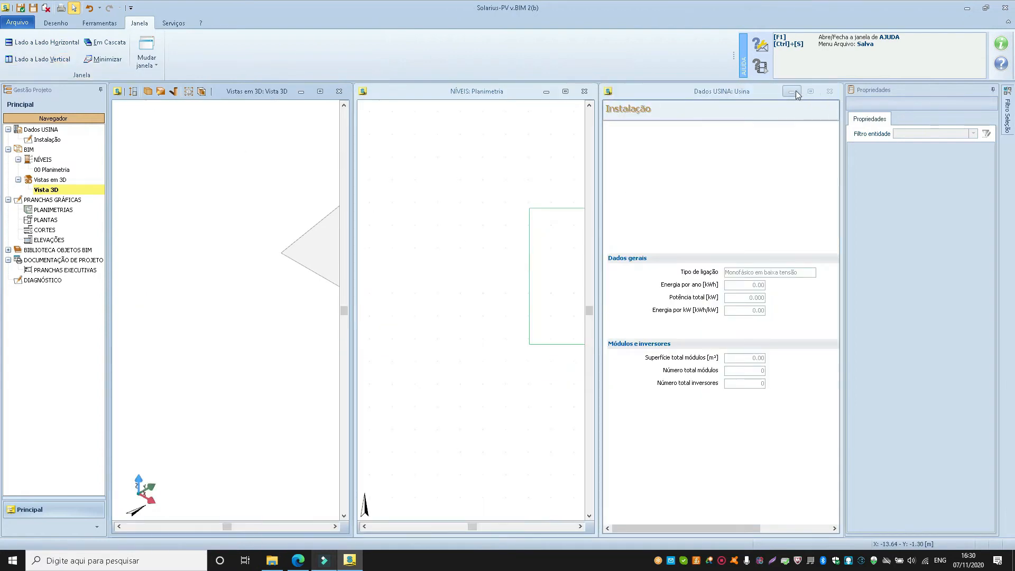
click(829, 91)
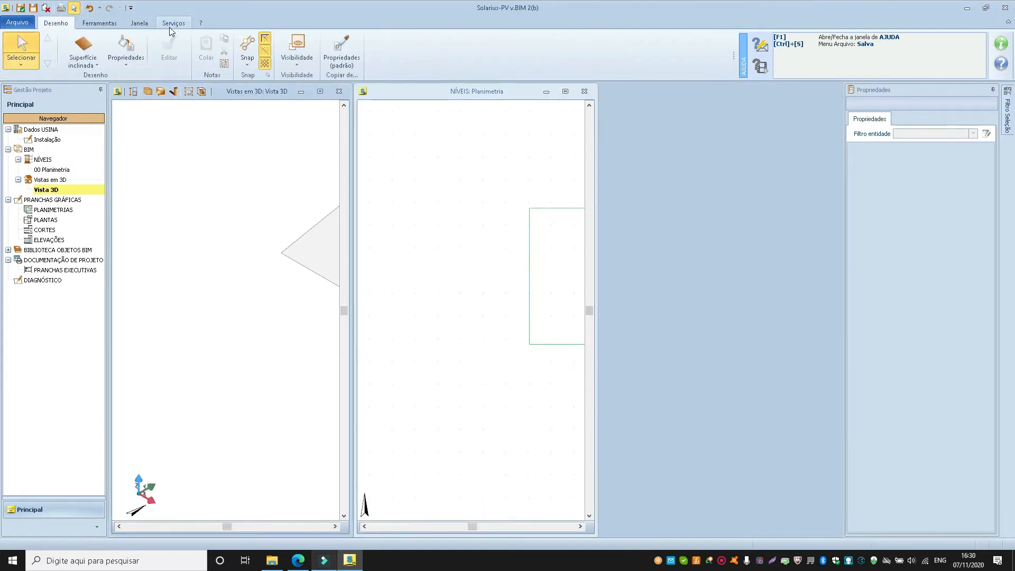
click(139, 24)
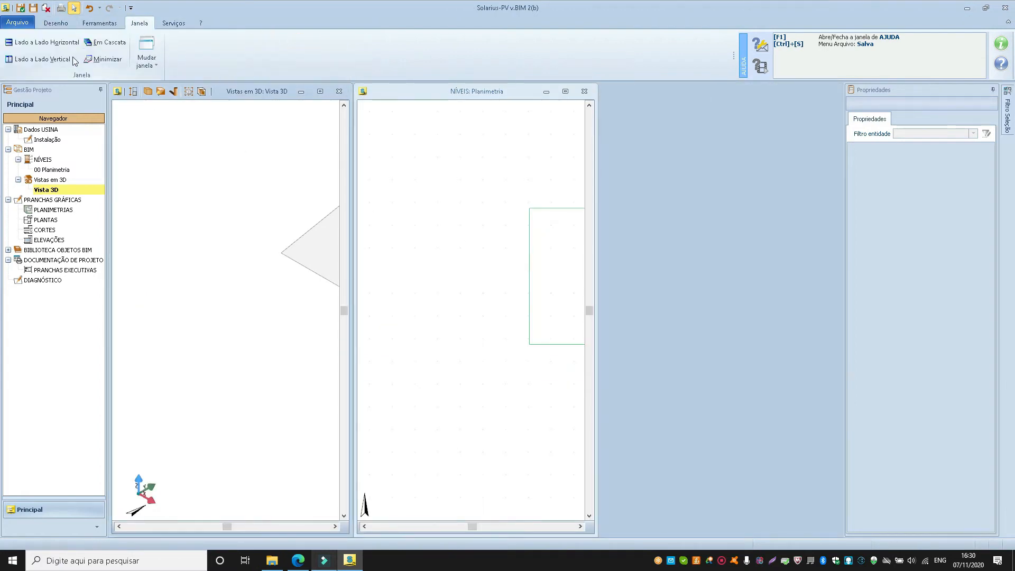
click(42, 59)
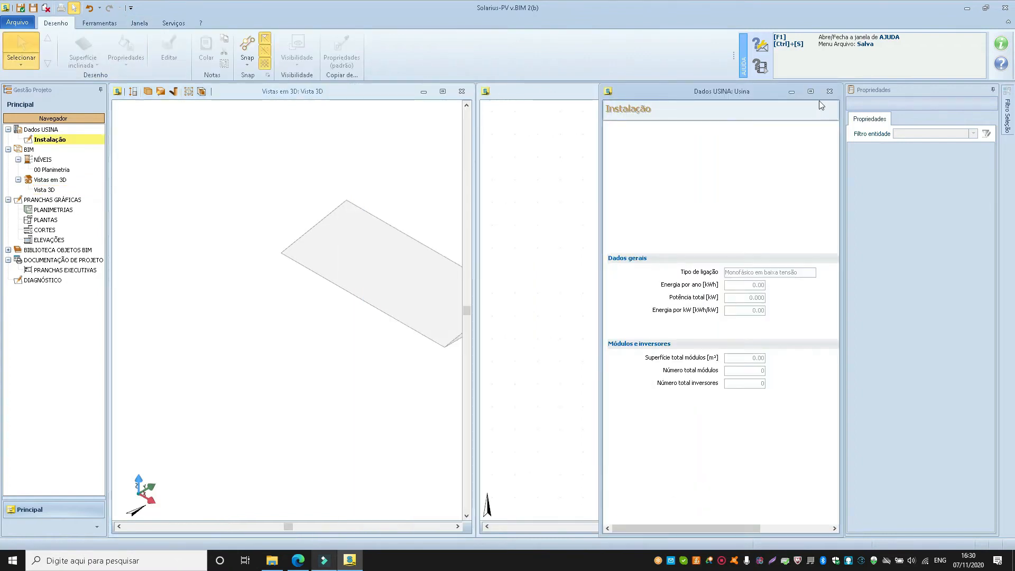
click(791, 92)
middle_drag(720, 260, 589, 263)
scroll(630, 263, up, 1)
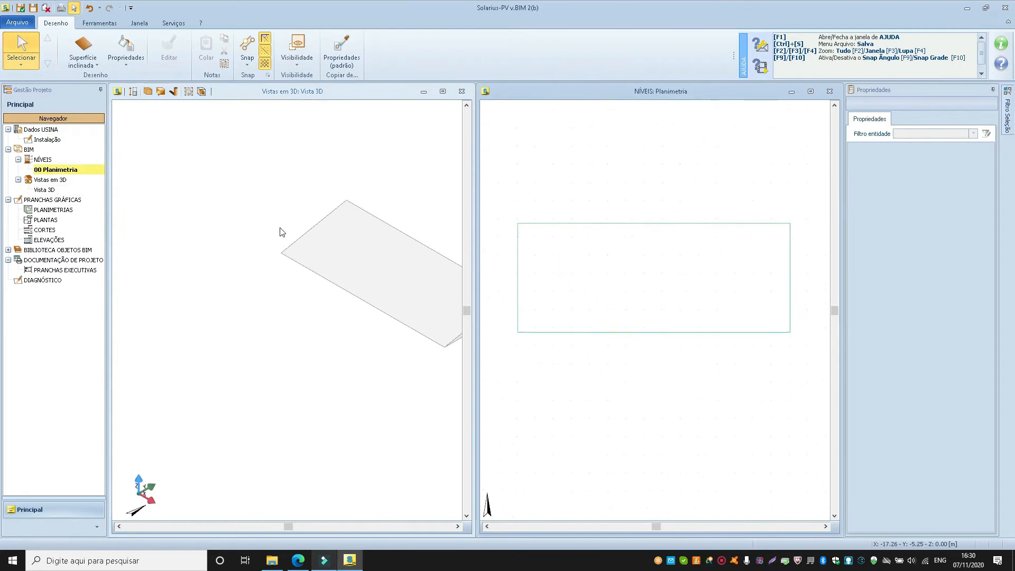
Apply the Bege paint material from the Pintura category to the inclined surface's vertical closing faces.
scroll(247, 198, down, 2)
middle_drag(290, 237, 248, 259)
scroll(243, 246, up, 3)
scroll(277, 245, down, 1)
scroll(277, 245, down, 1)
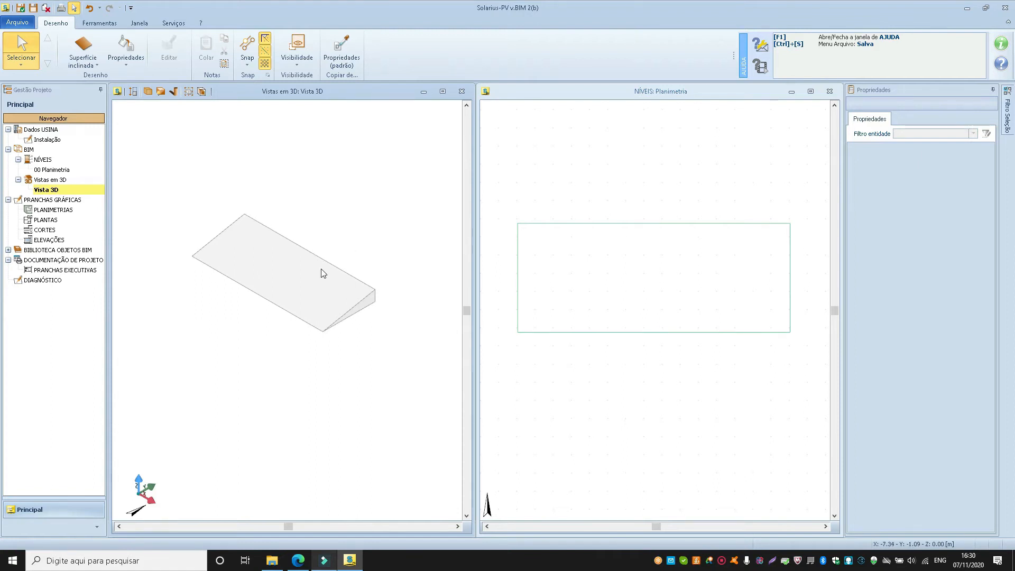
click(126, 58)
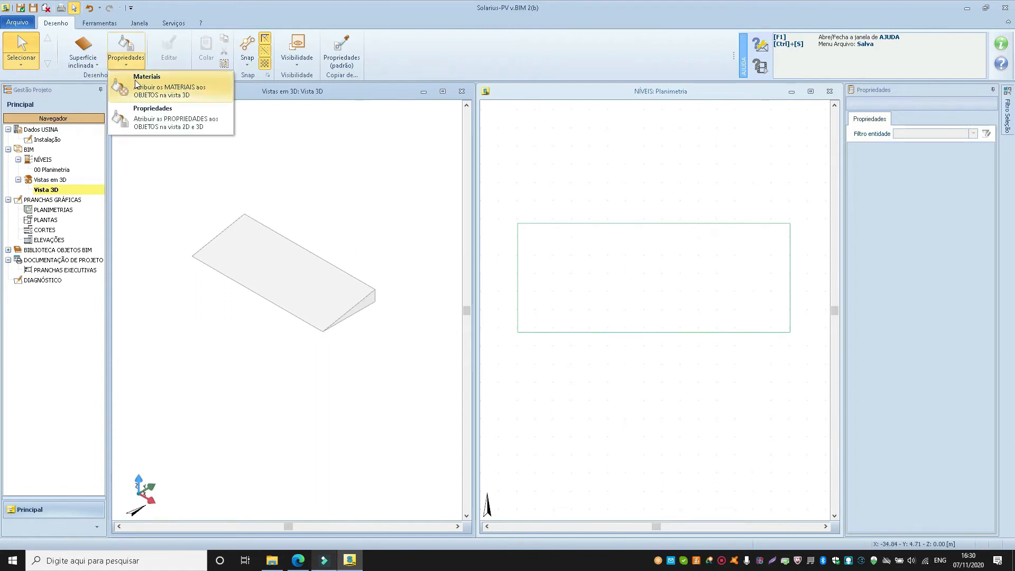
click(137, 83)
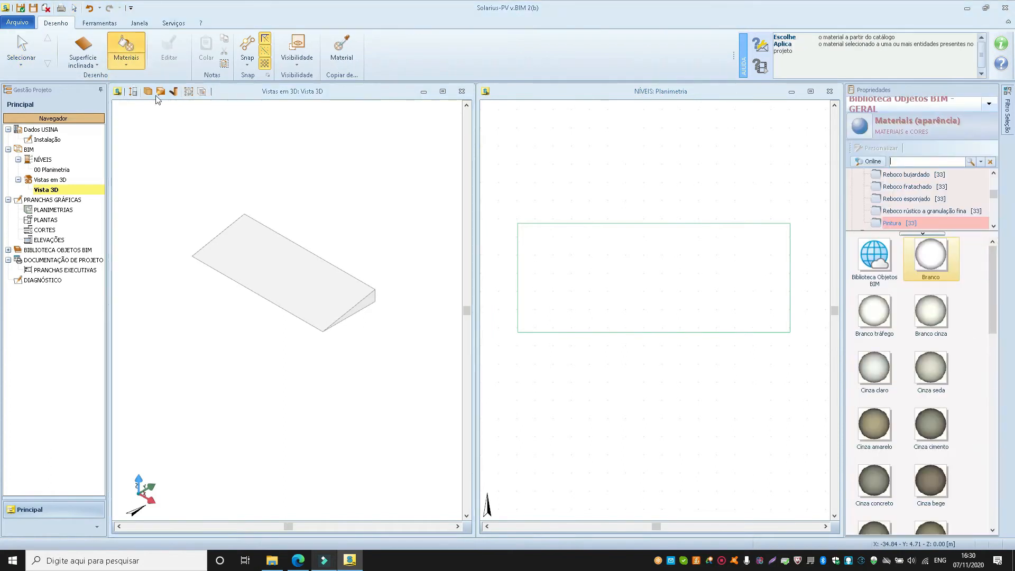
drag(993, 270, 1003, 340)
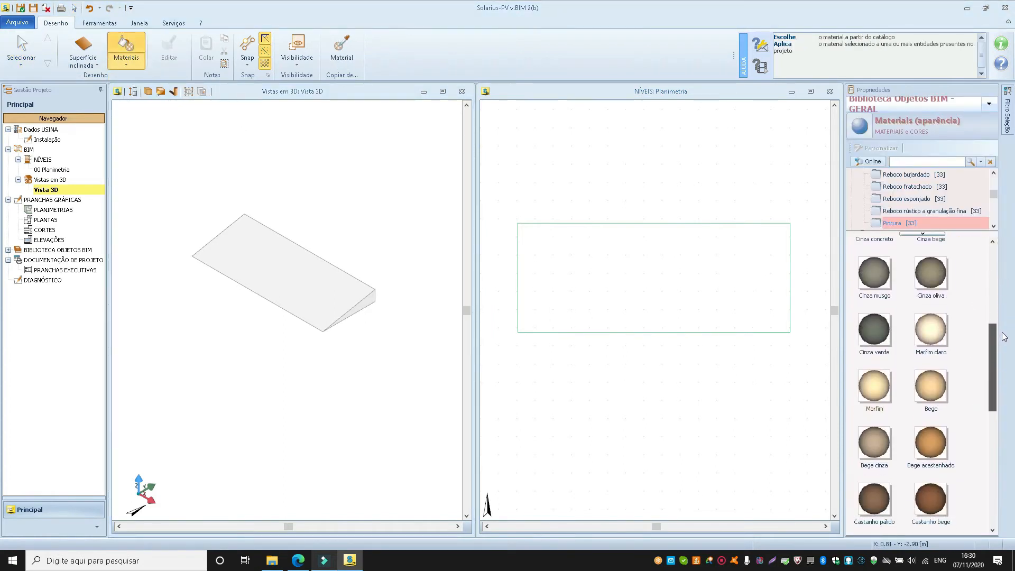
click(938, 384)
click(368, 306)
click(368, 306)
middle_drag(343, 298, 289, 299)
middle_drag(376, 316, 331, 301)
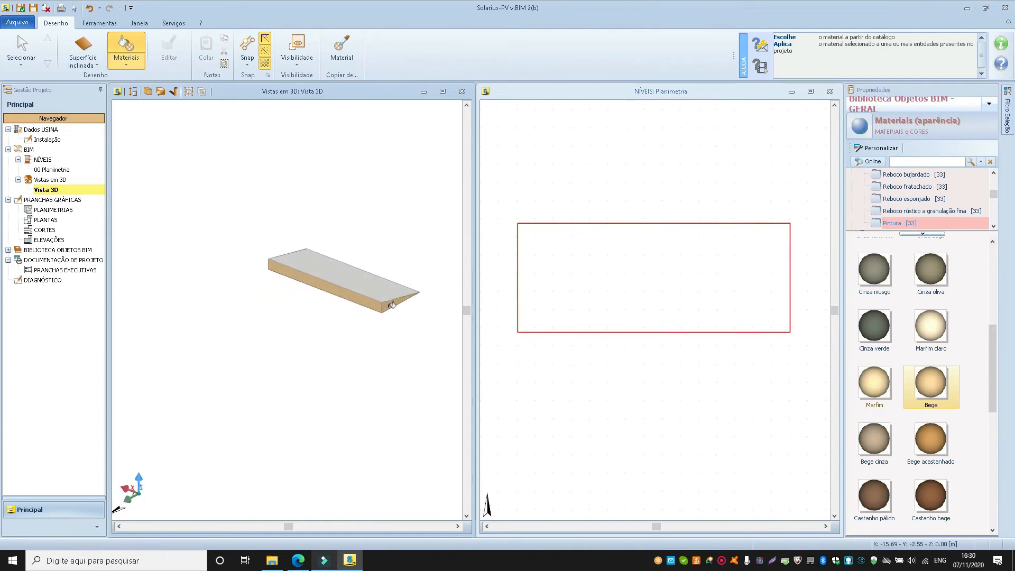
Apply the Telhas (01) material from Coberturas de telhas to the inclined surface's top face and dismiss the HD materials message.
click(905, 206)
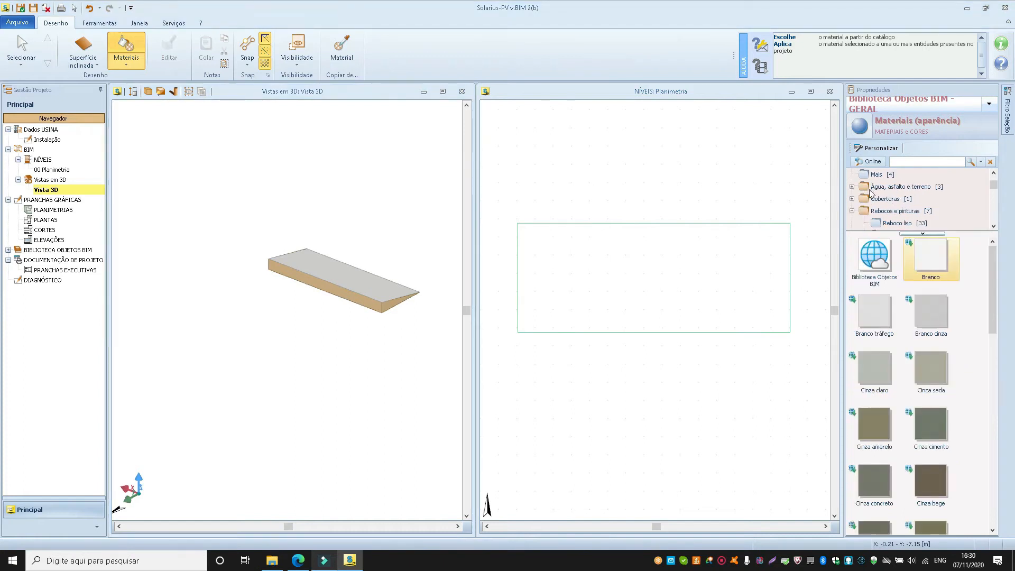
click(852, 199)
click(908, 211)
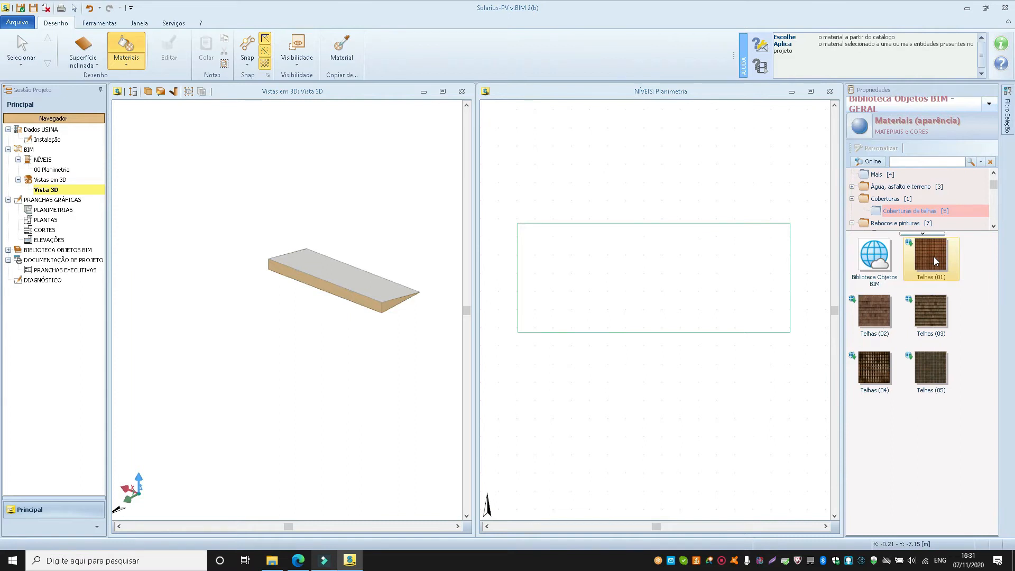
click(351, 270)
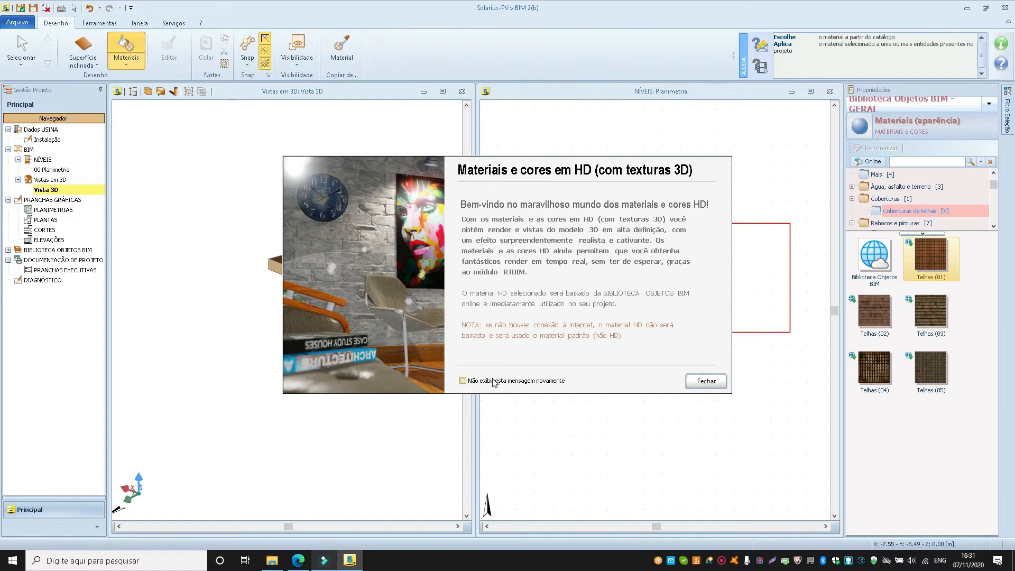
click(705, 381)
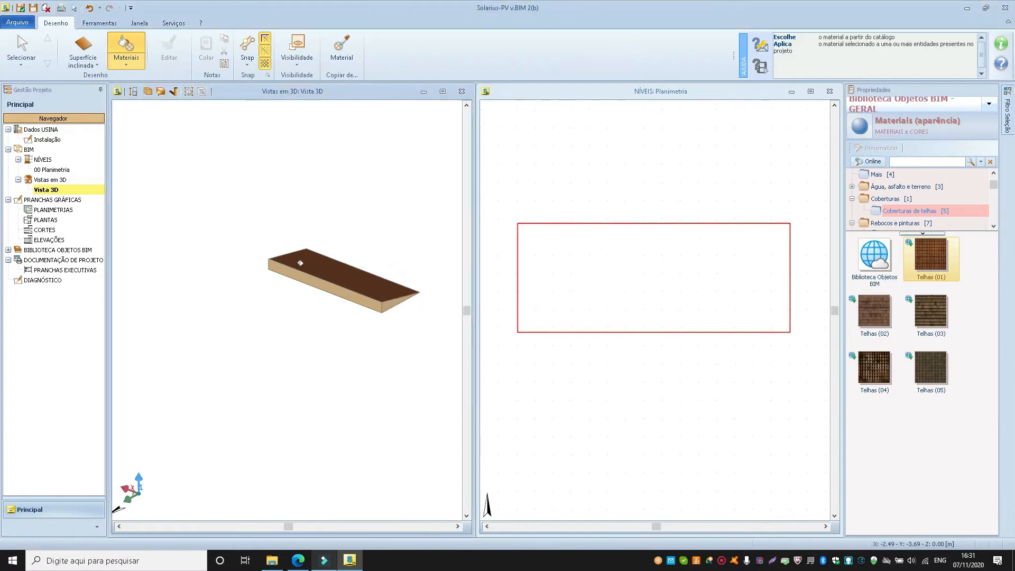
Create a photovoltaic field (Campo fotovoltaico) on the tiled inclined face in Vista 3D.
middle_drag(338, 286, 235, 309)
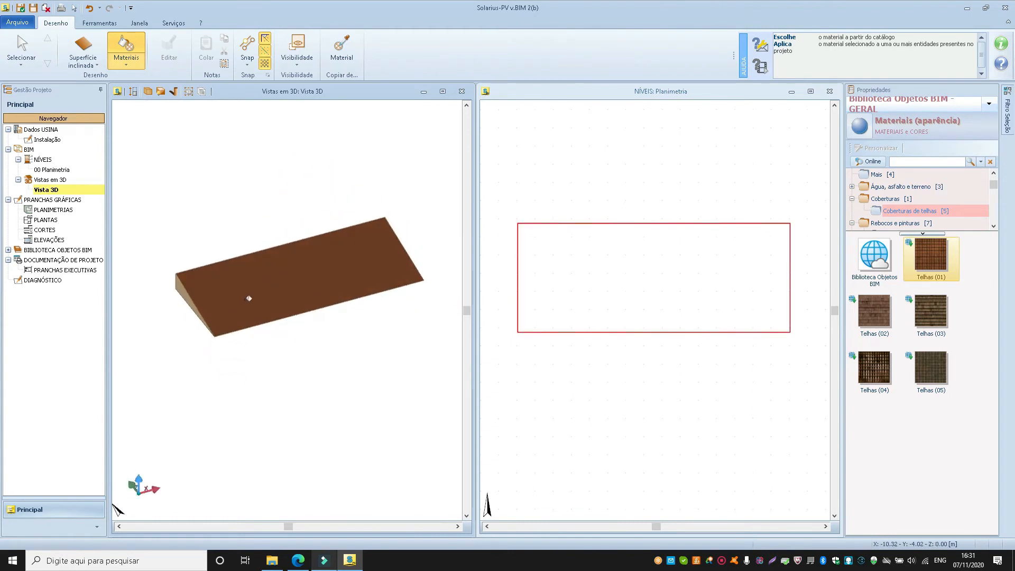
click(83, 59)
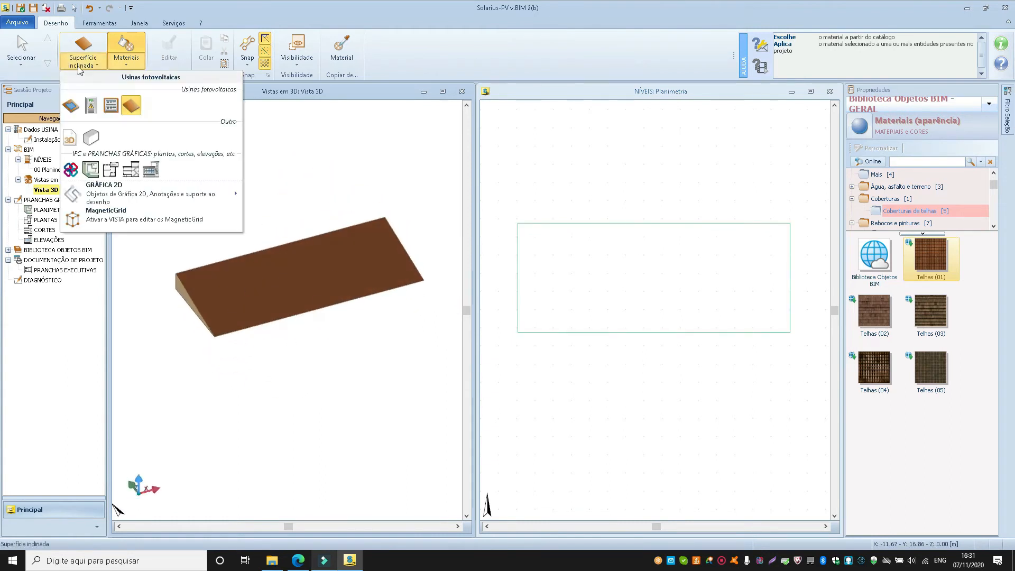
click(75, 107)
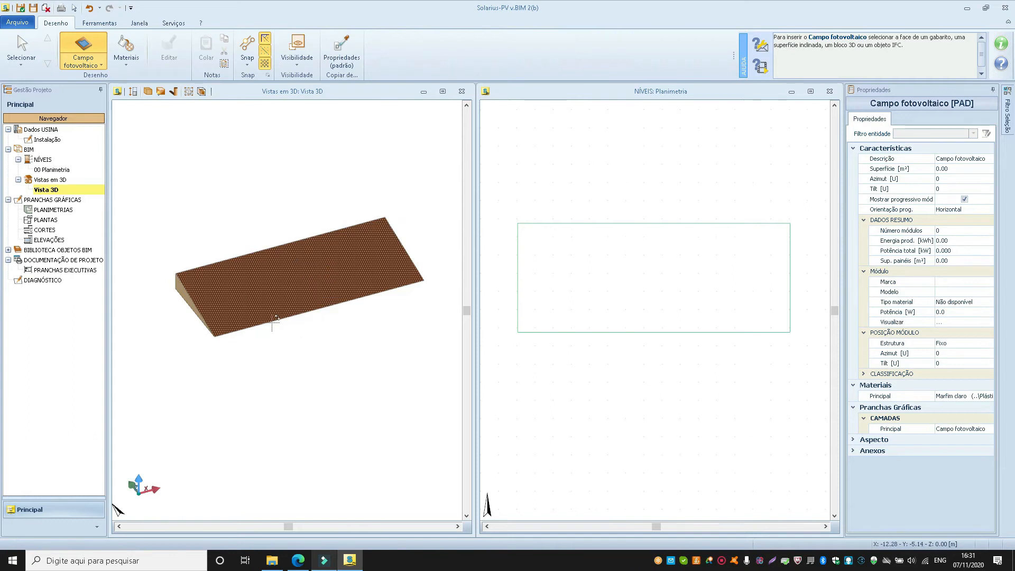
click(290, 282)
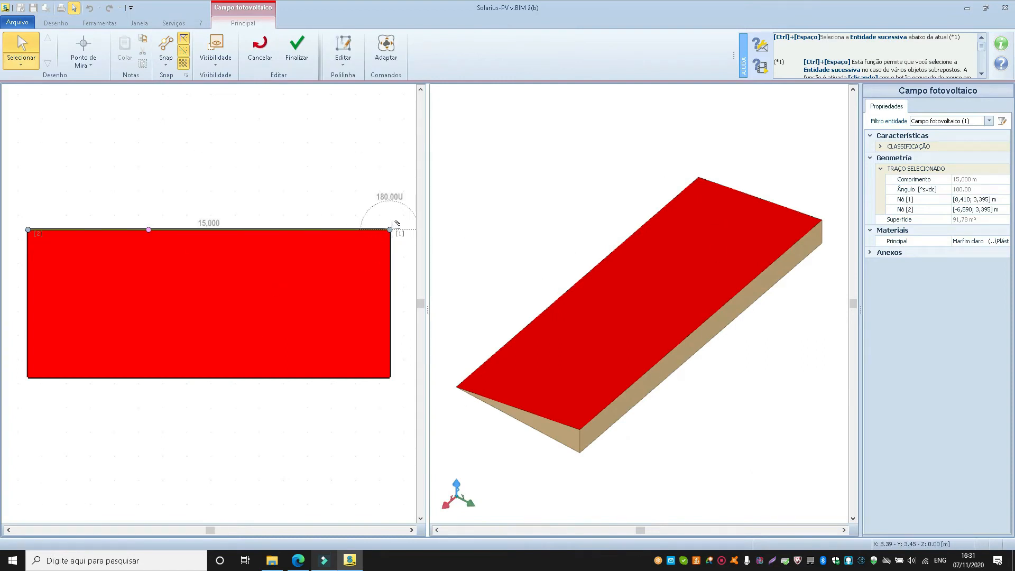
Try changing the field outline's upper edge to an arc, flatten the arc, and restore the edge as a straight segment.
right_click(157, 236)
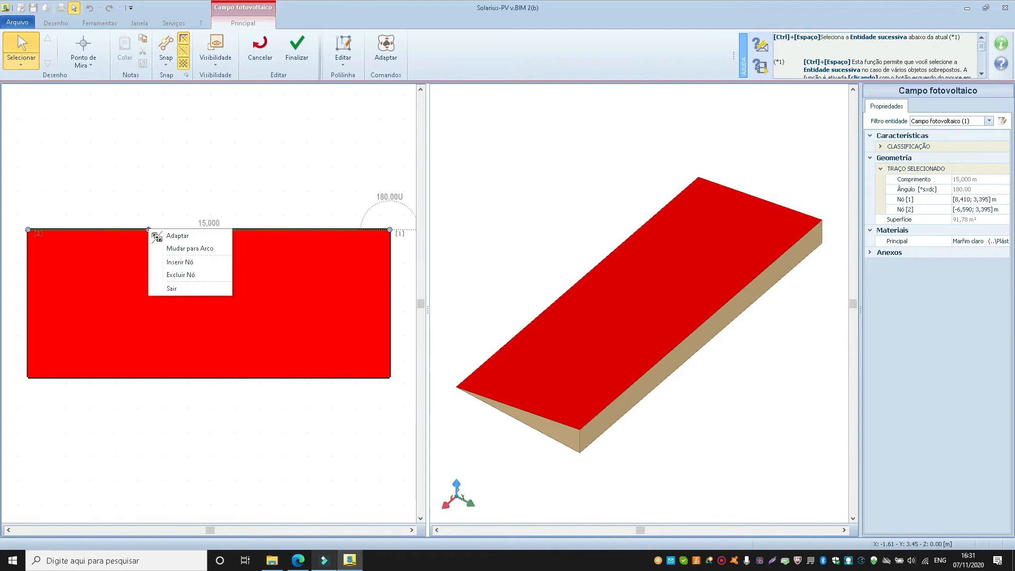
click(161, 247)
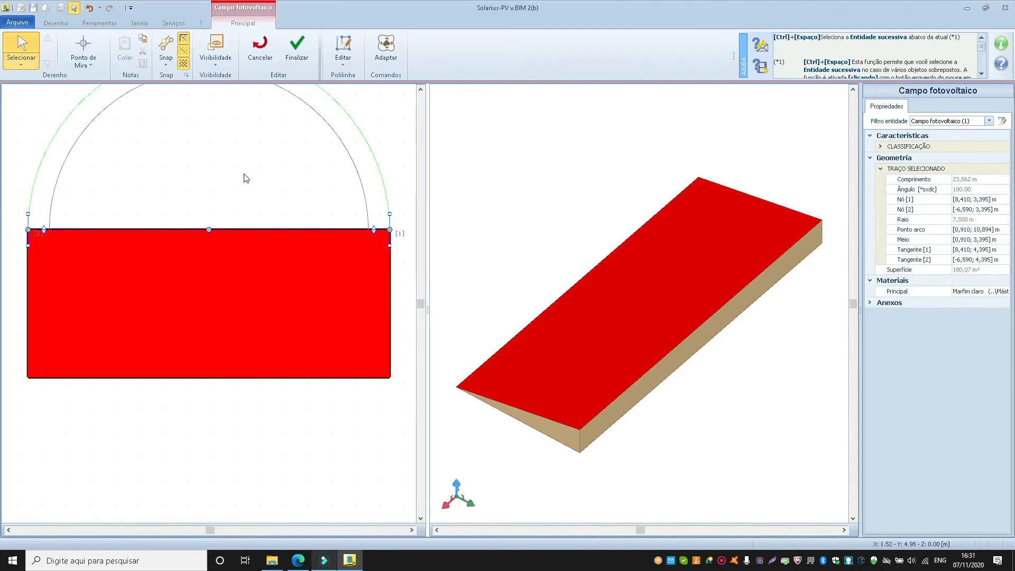
scroll(243, 258, down, 2)
drag(222, 120, 236, 233)
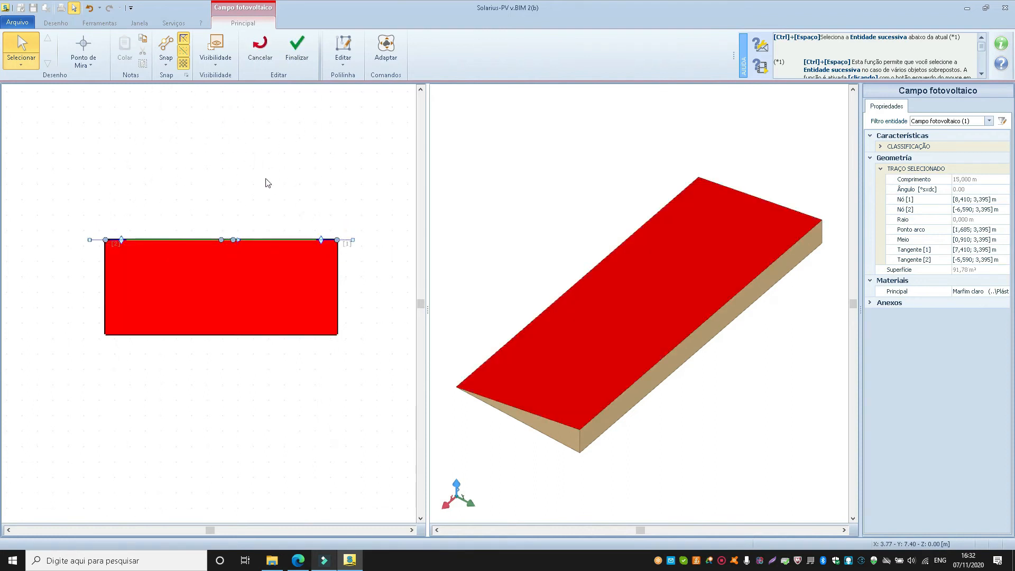
right_click(243, 239)
click(278, 261)
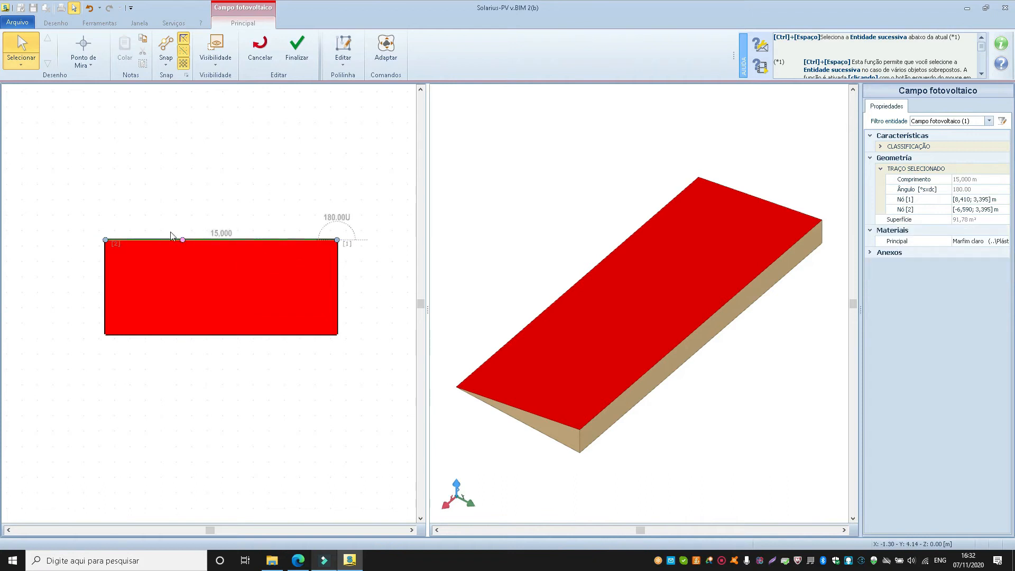
Apply a negative offset to the photovoltaic field outline so that its upper edge is 14.8 m long, and check the margin.
click(346, 65)
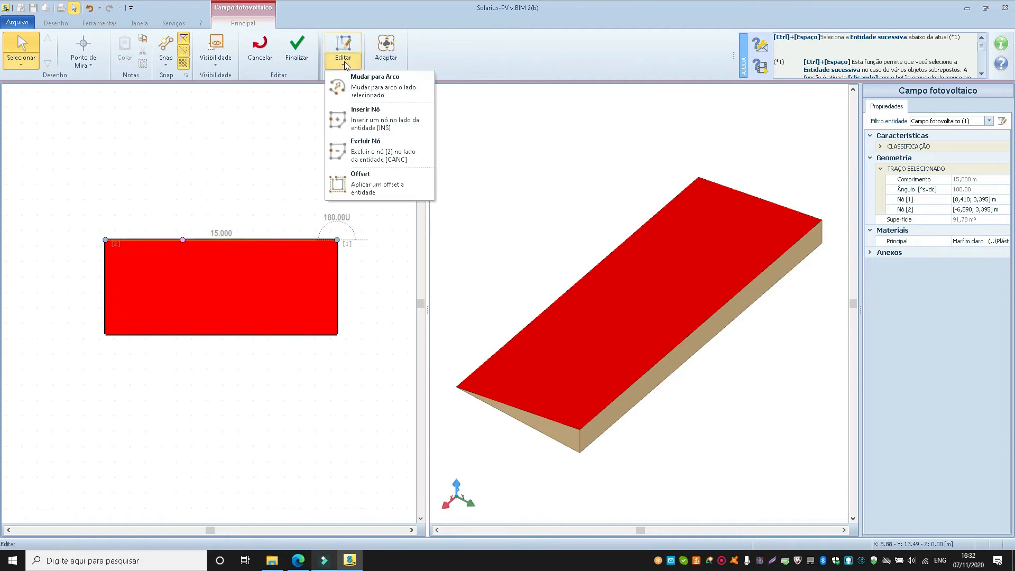
click(361, 186)
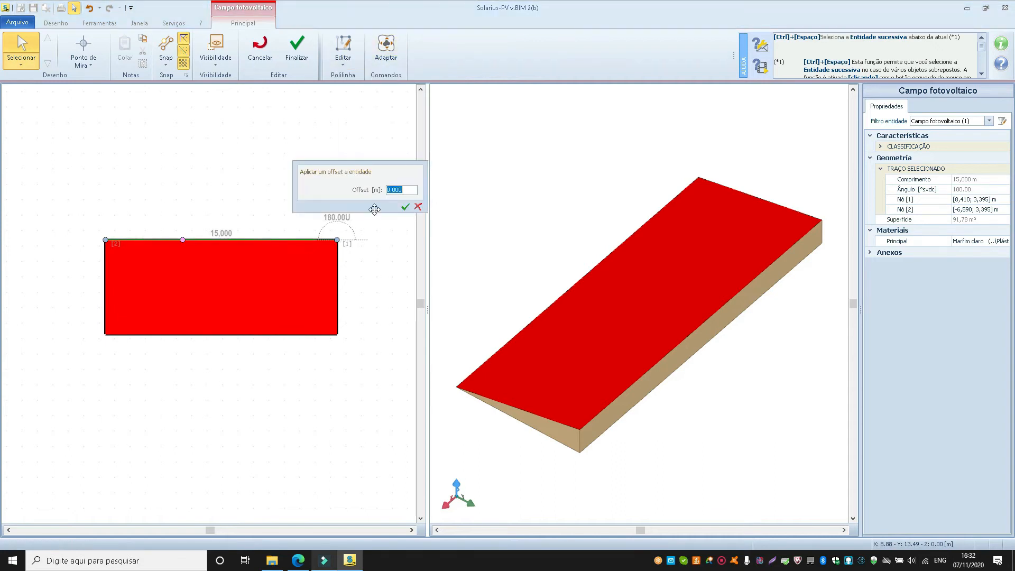
text(-.1)
key(Return)
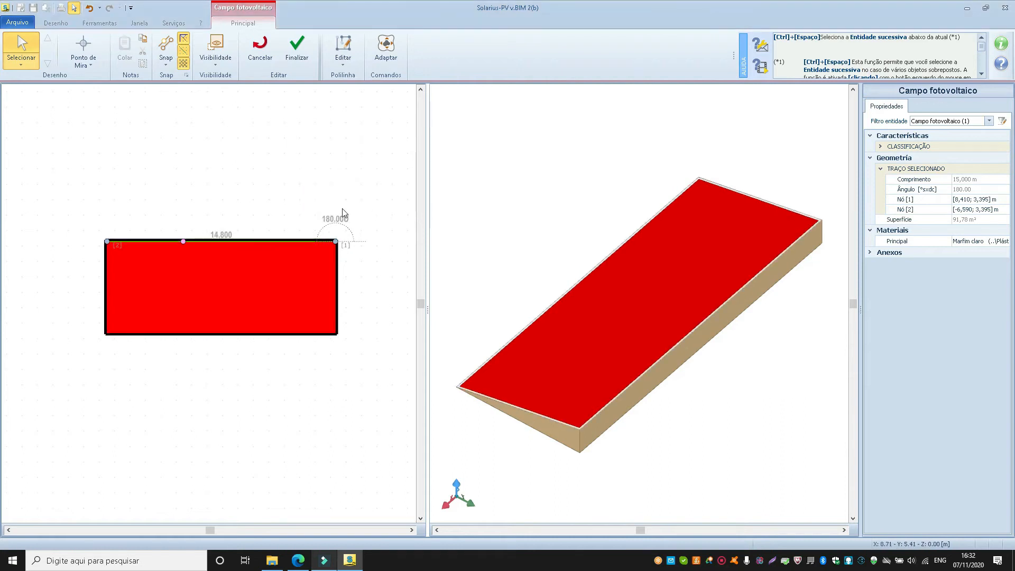
scroll(89, 255, up, 3)
scroll(137, 230, up, 3)
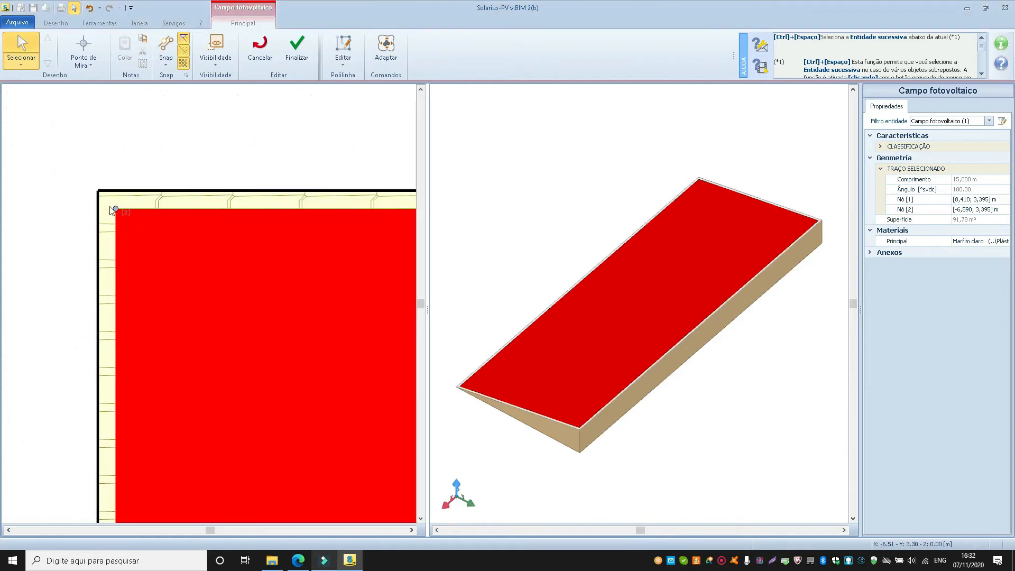
scroll(118, 224, down, 3)
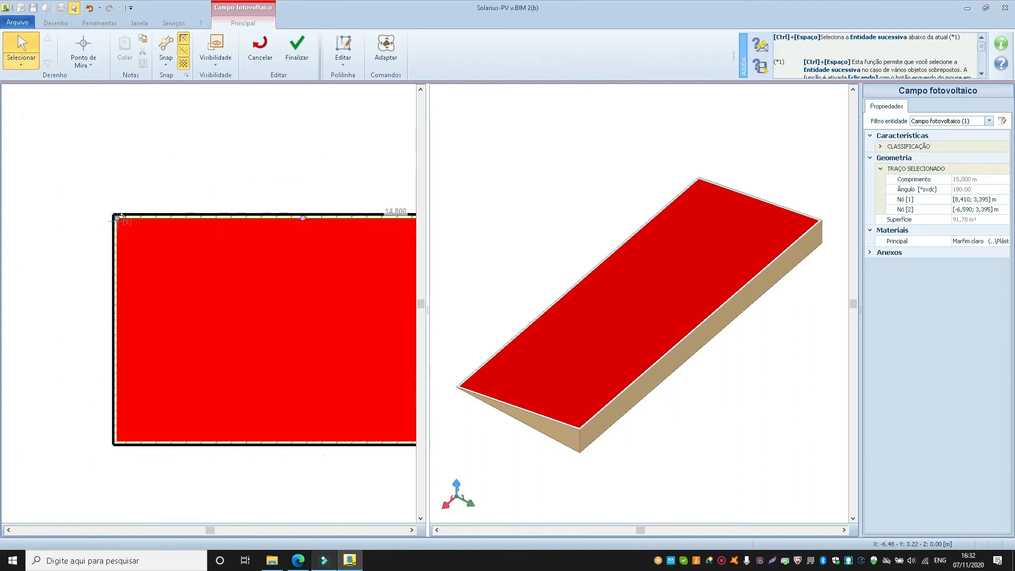
scroll(120, 338, up, 3)
scroll(119, 338, down, 4)
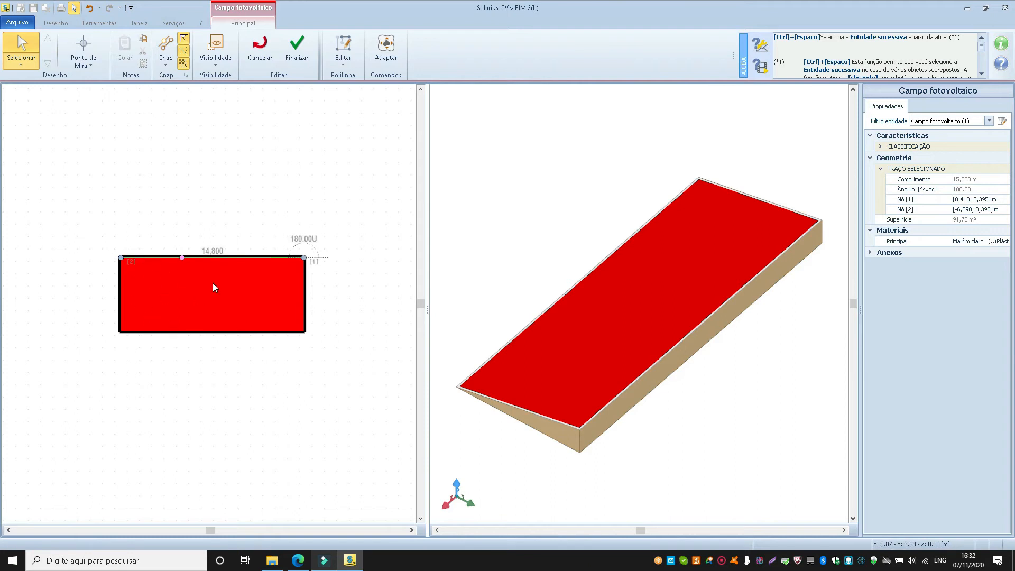
Try to narrow the photovoltaic field by moving its right edge about 8.6 m inward.
click(304, 290)
drag(304, 282, 198, 282)
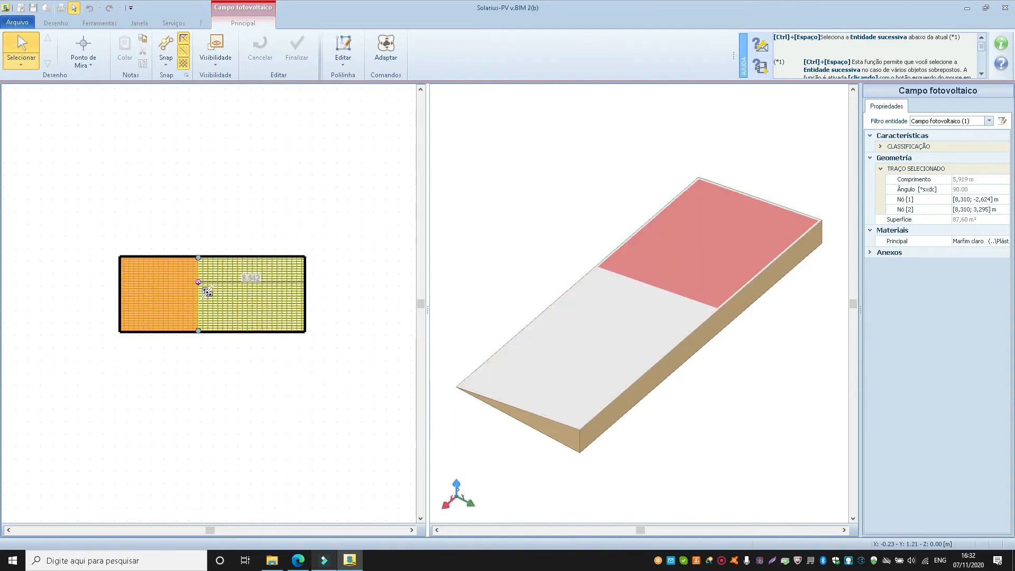
drag(199, 282, 199, 282)
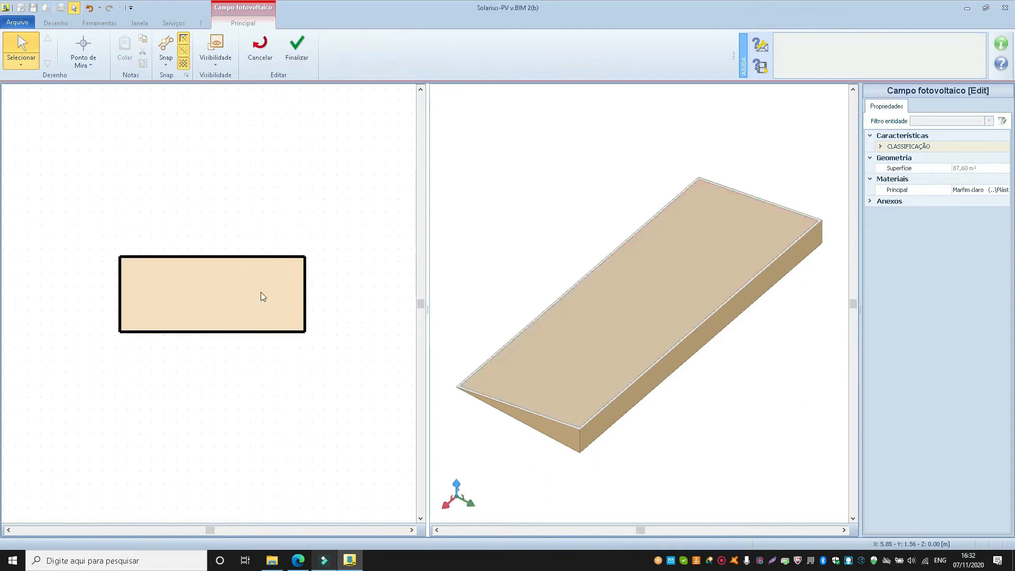
Finalize the photovoltaic field editing, check its border on the roof, and select the field to review its properties.
click(207, 281)
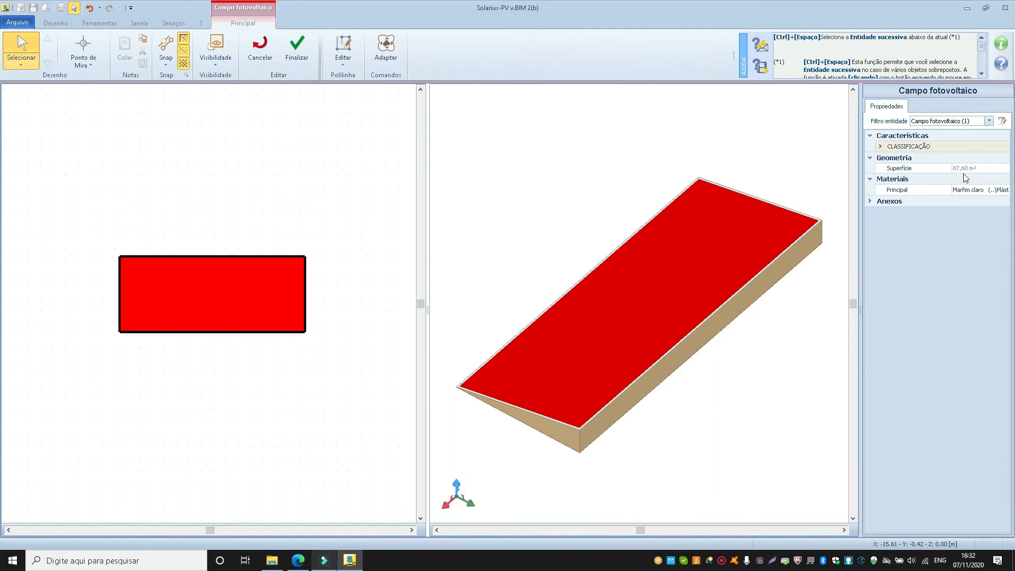
click(296, 55)
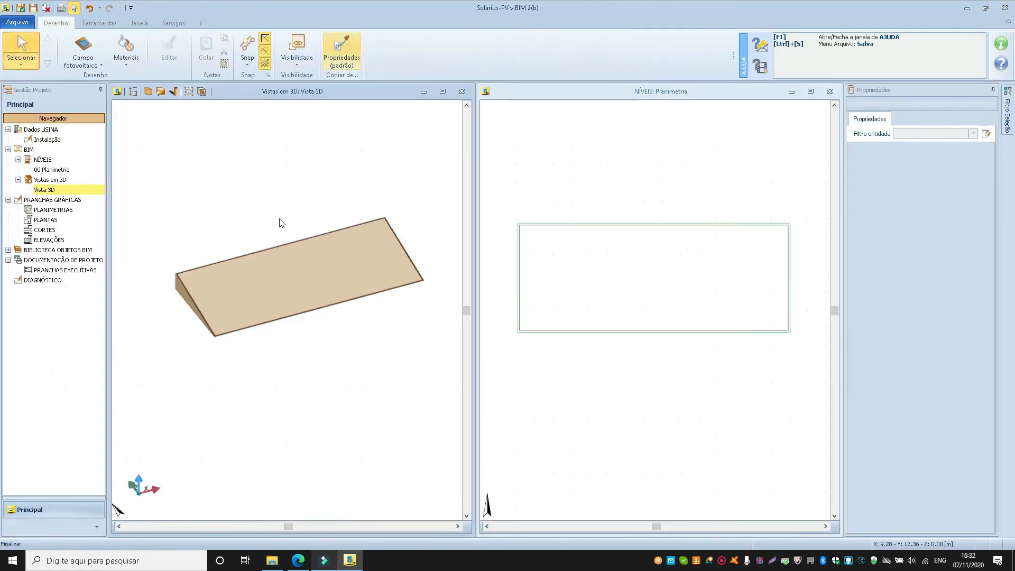
scroll(181, 281, up, 6)
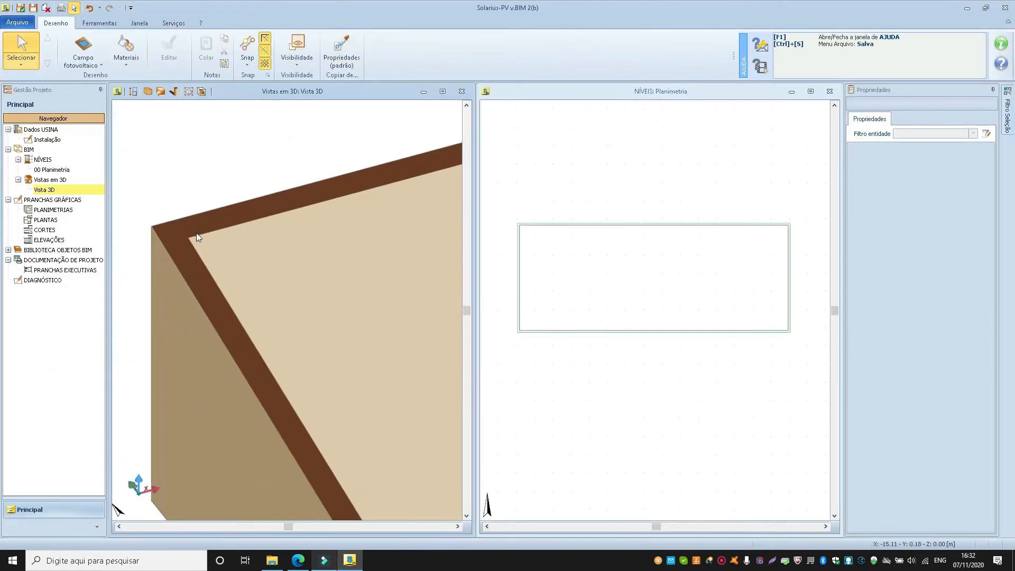
click(234, 254)
scroll(183, 237, down, 6)
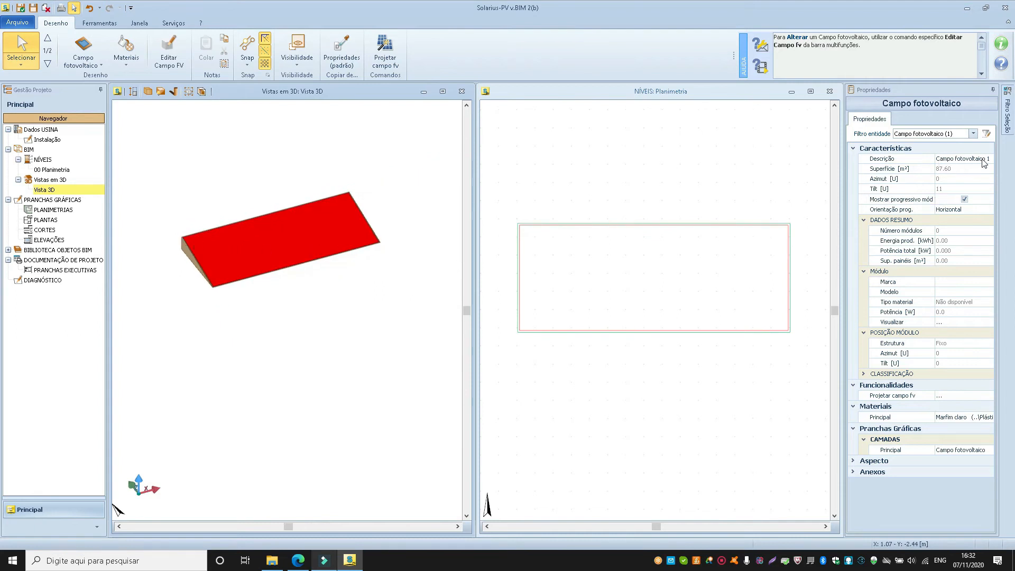
click(955, 170)
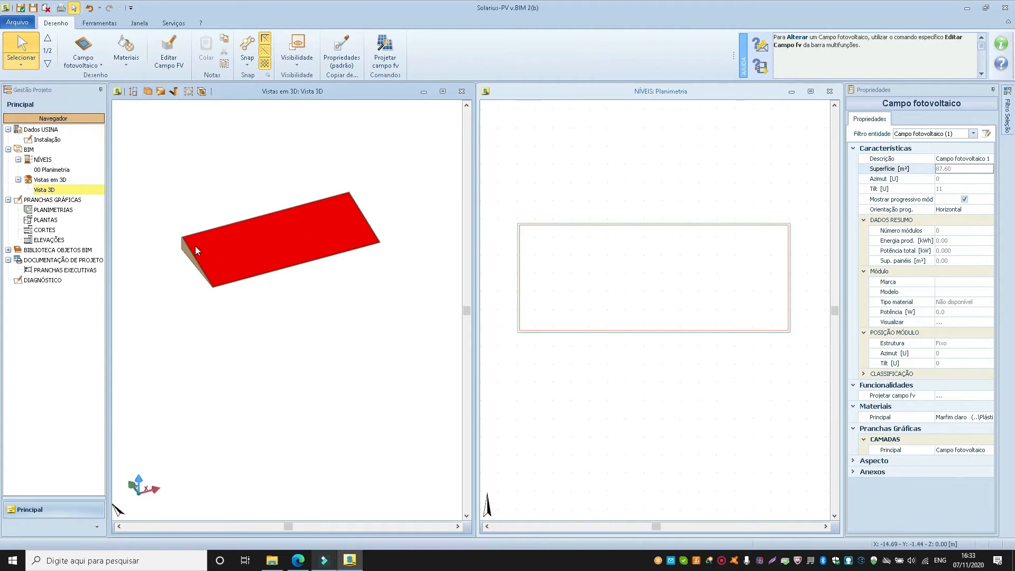
Start the assisted design of the photovoltaic field and review its options, with Complanar às superfícies module positioning and a Fixa support structure.
click(395, 64)
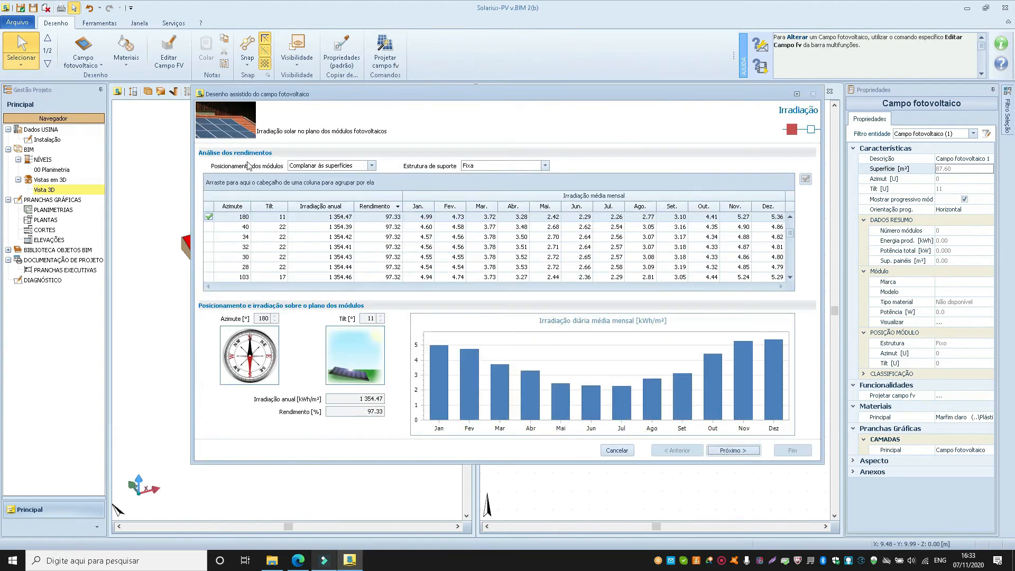
click(307, 168)
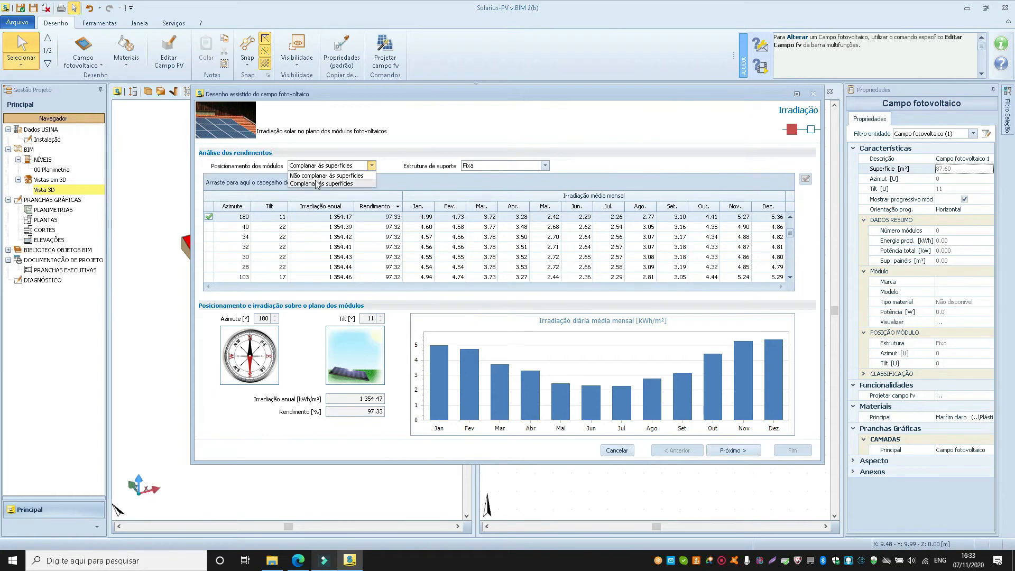
click(437, 154)
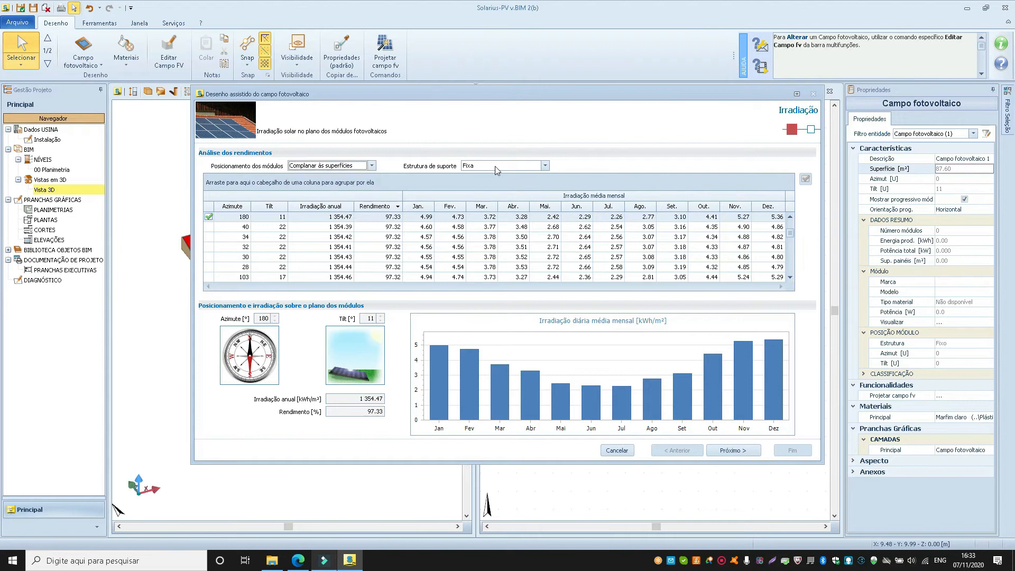
click(495, 166)
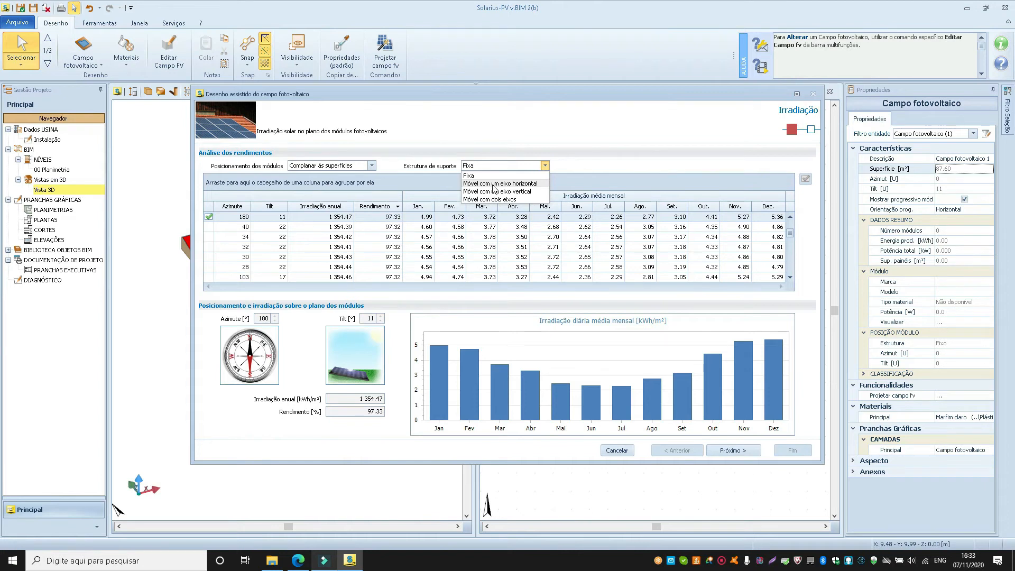
click(493, 144)
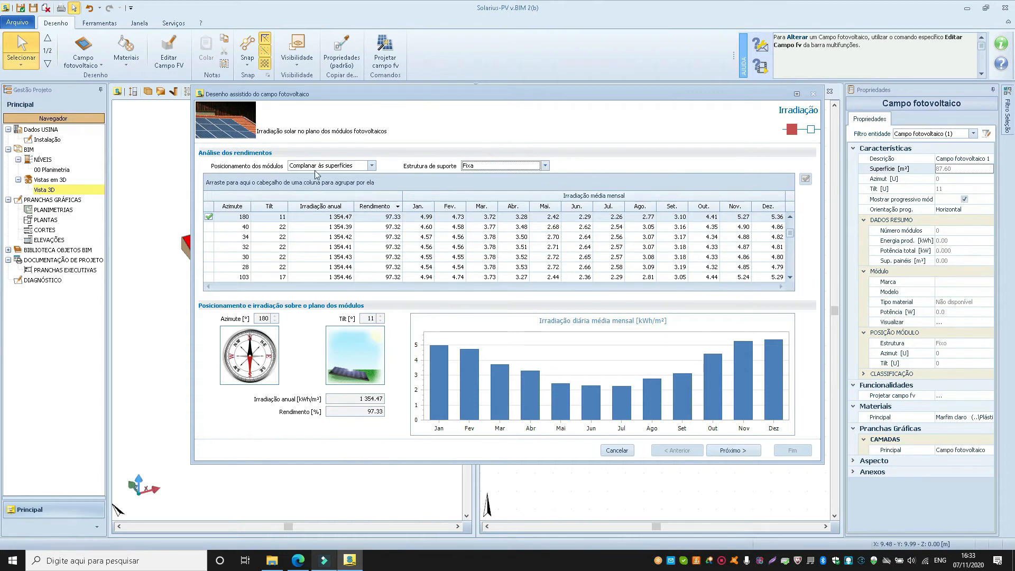
Try the Não complanar às superfícies module positioning with a 5° tilt, and return to Complanar às superfícies.
click(338, 167)
click(331, 177)
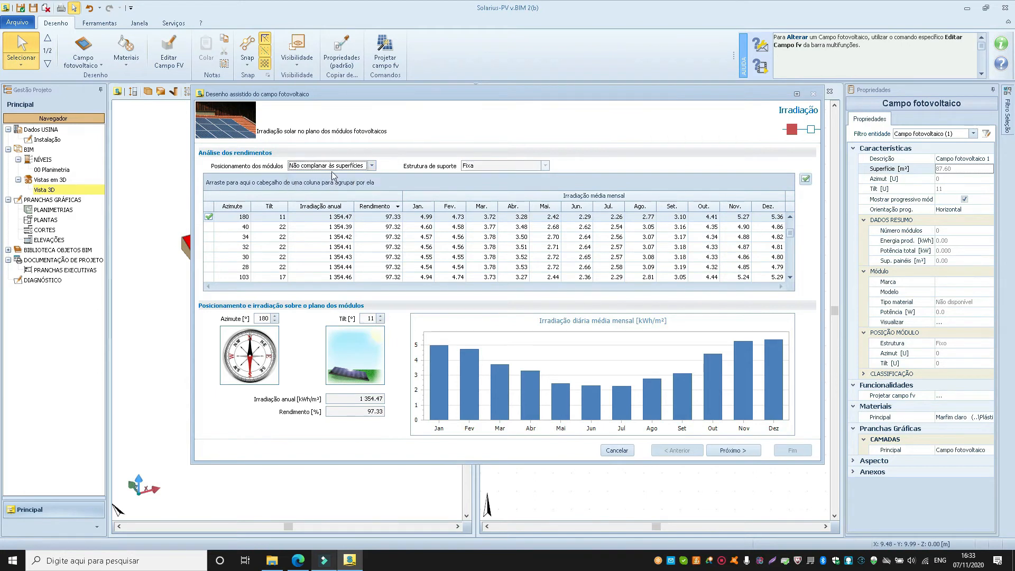
click(382, 316)
click(382, 315)
click(381, 315)
click(382, 316)
click(381, 322)
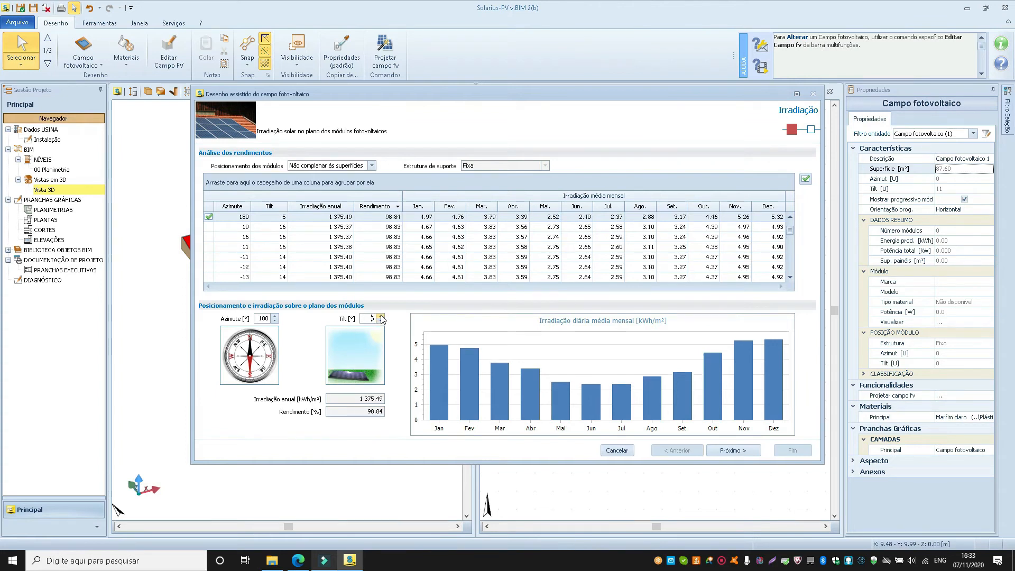
click(381, 316)
click(381, 316)
click(381, 316)
click(381, 316)
click(381, 316)
click(319, 166)
click(319, 183)
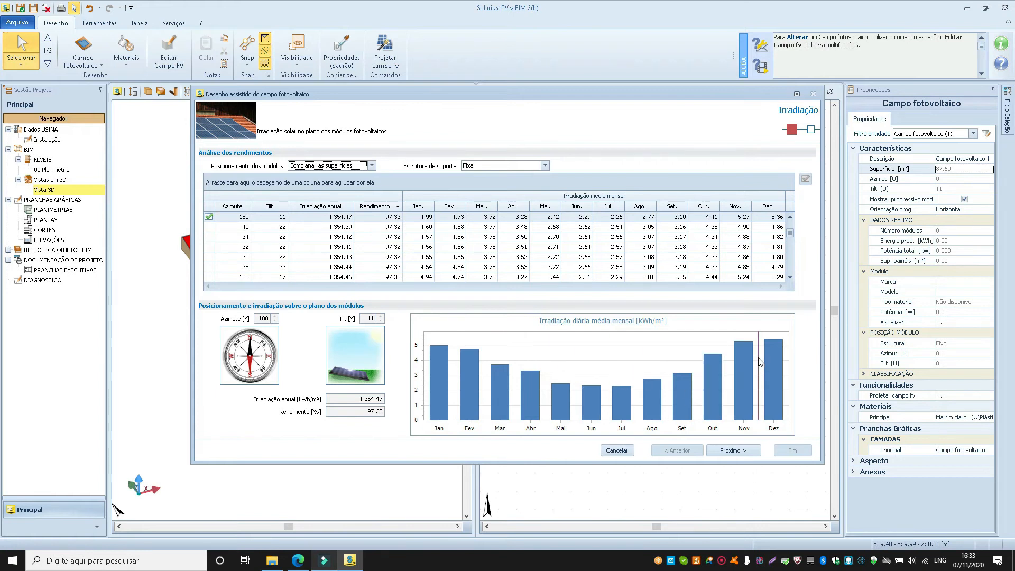
Proceed to the module stage with the Potência máxima design criterion, and review the candidate modules and the Disposição options.
click(735, 450)
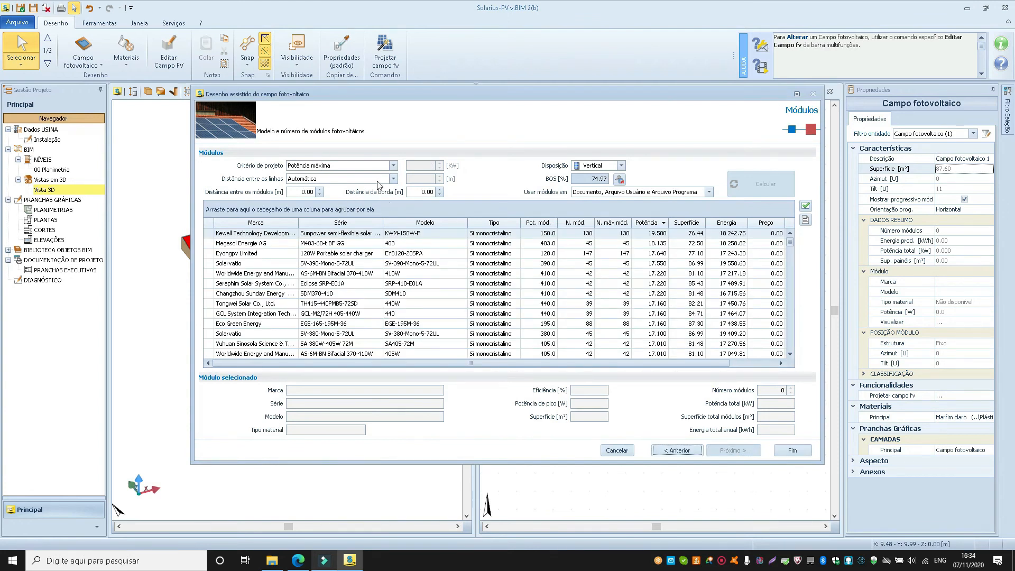
click(393, 166)
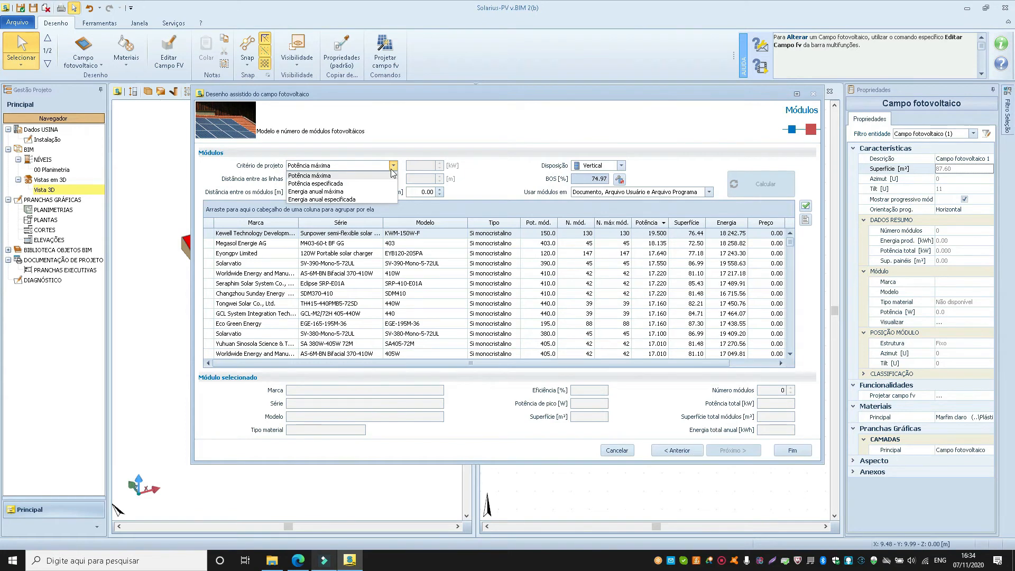
click(321, 175)
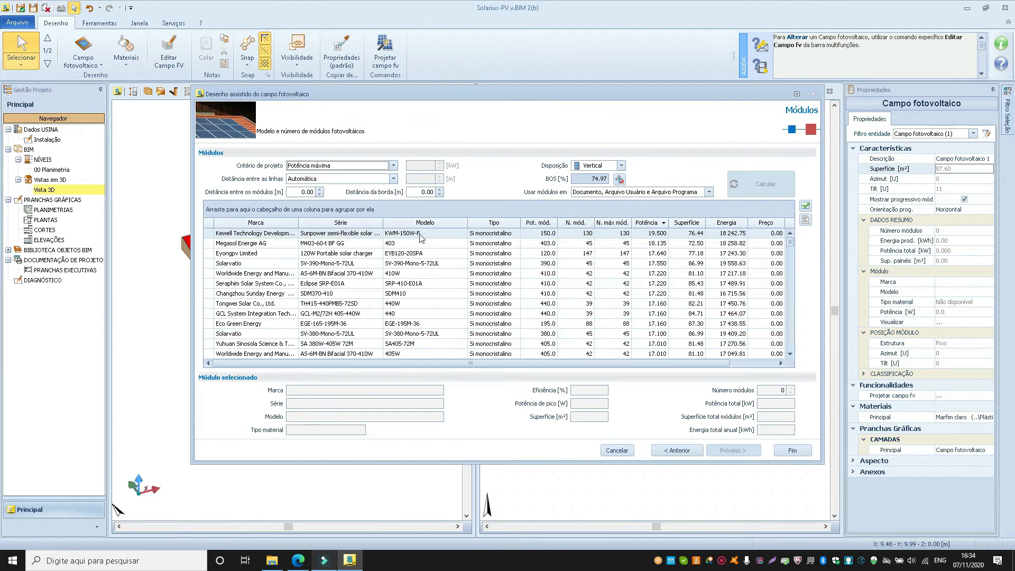
click(593, 246)
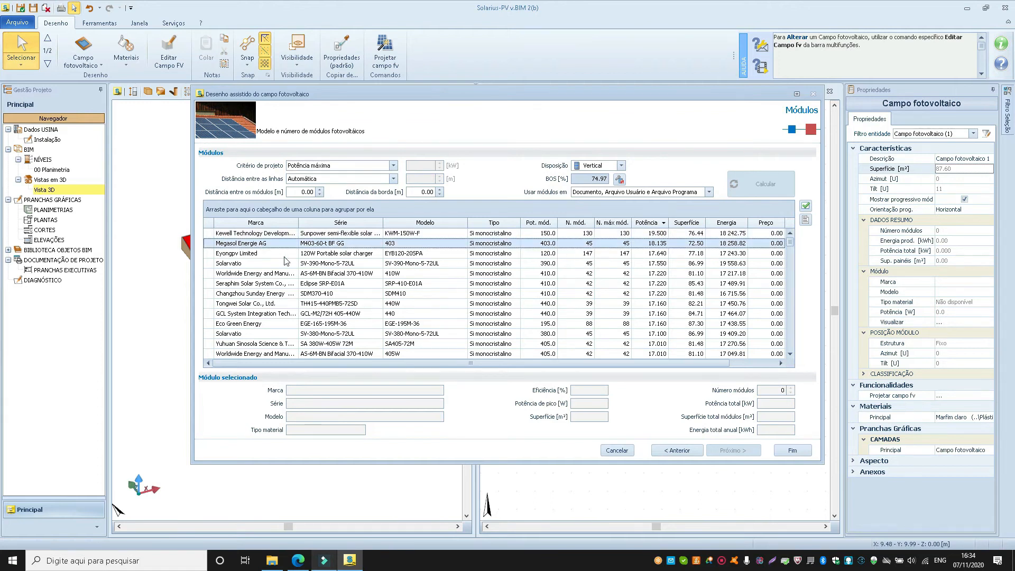
click(623, 307)
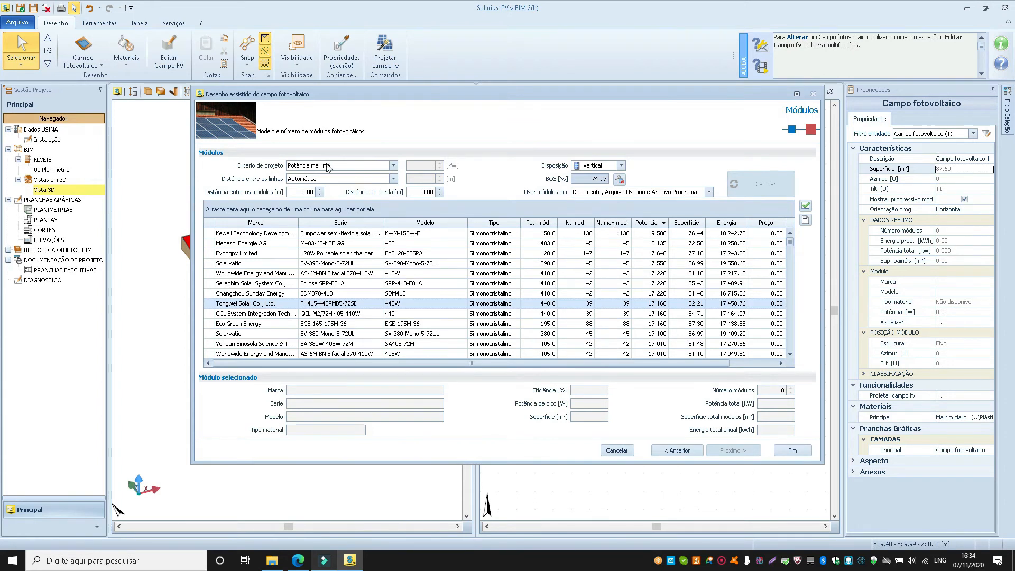
click(598, 167)
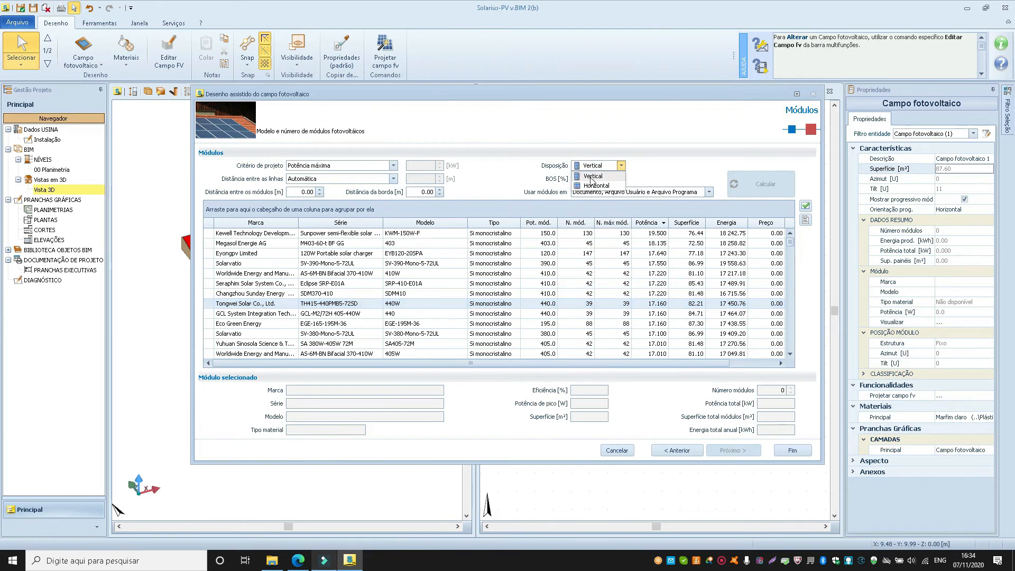
click(549, 170)
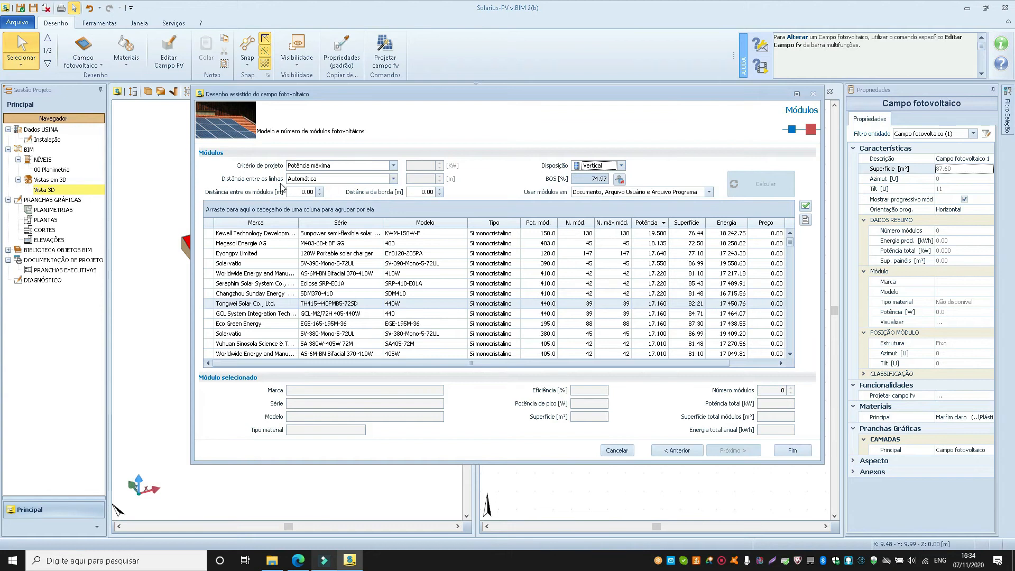
Try the Manual setting for the distance between rows, and return it to Automática.
click(332, 182)
click(330, 196)
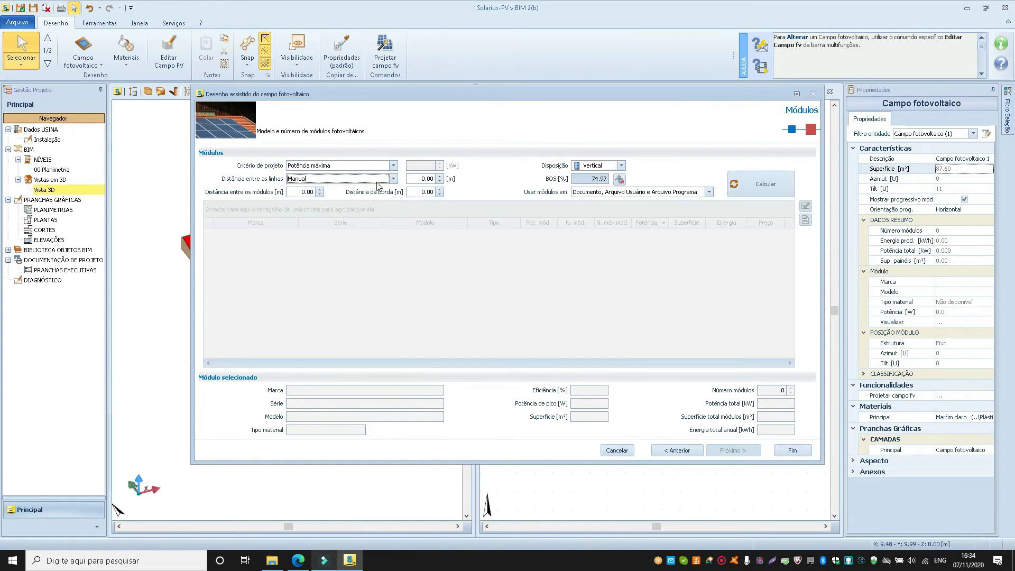
key(Tab)
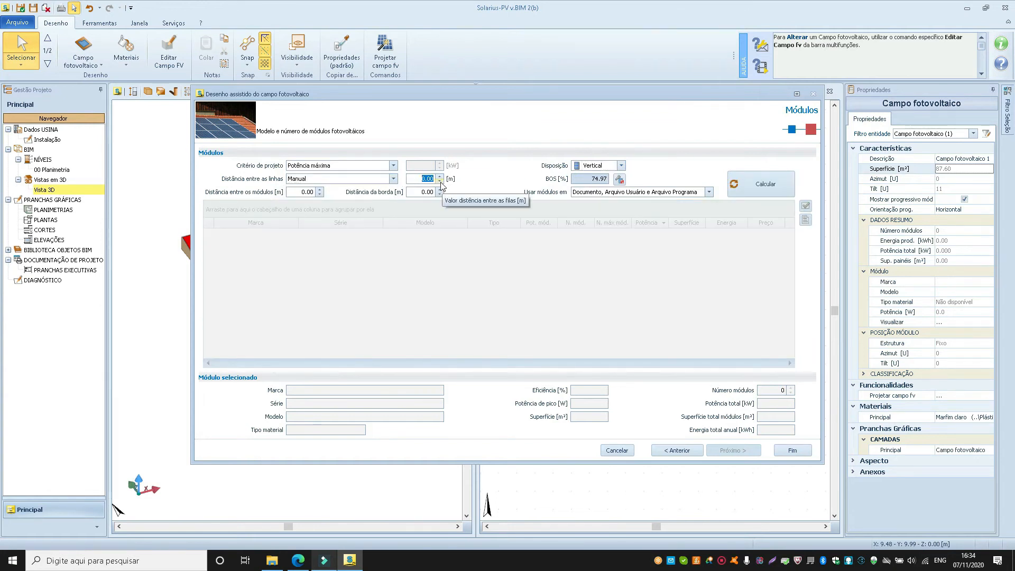
click(393, 179)
click(365, 189)
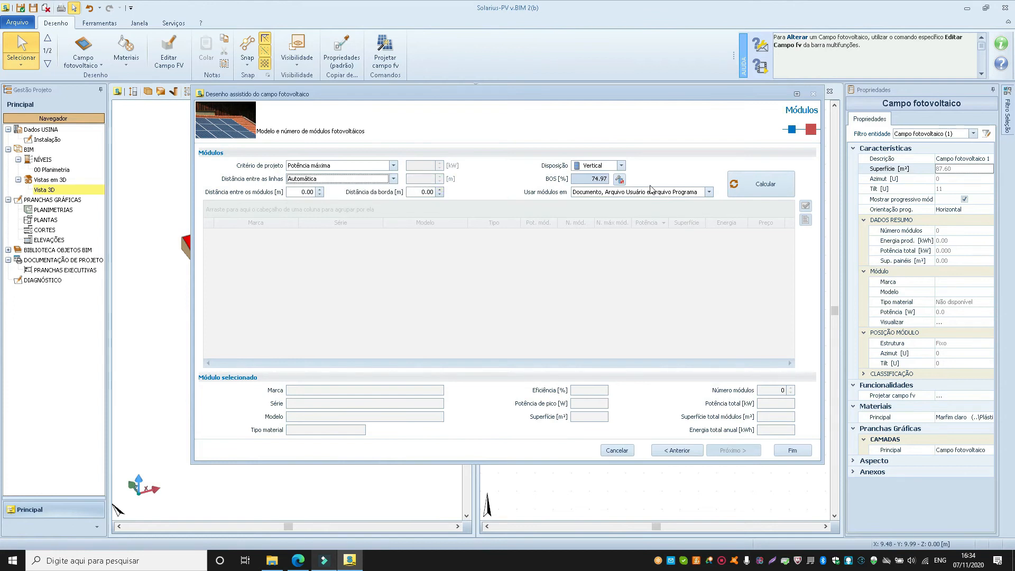
Examine the plant's loss types, total losses and system balance (BOS), and accept the parameters.
click(619, 181)
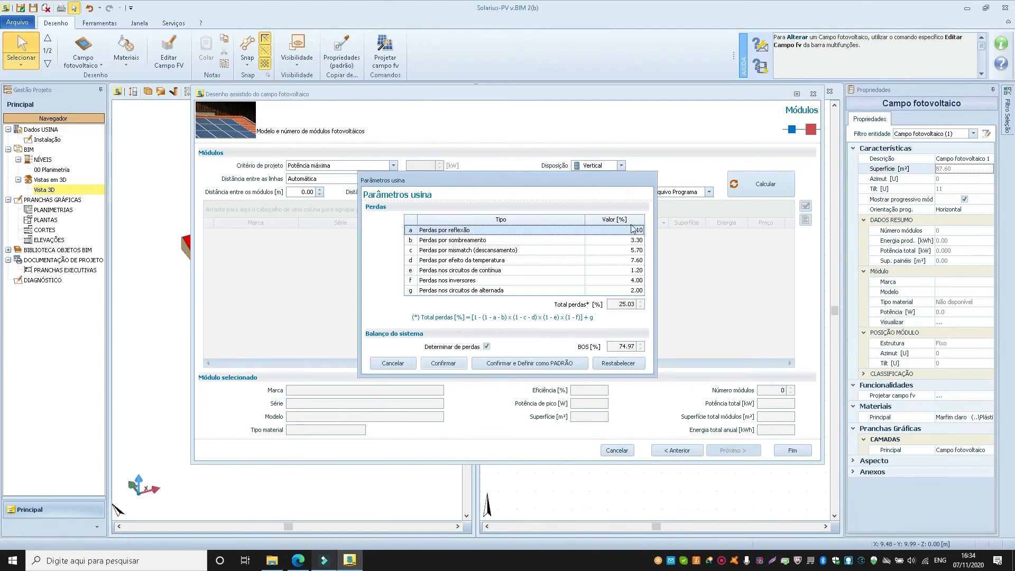
click(465, 241)
click(480, 261)
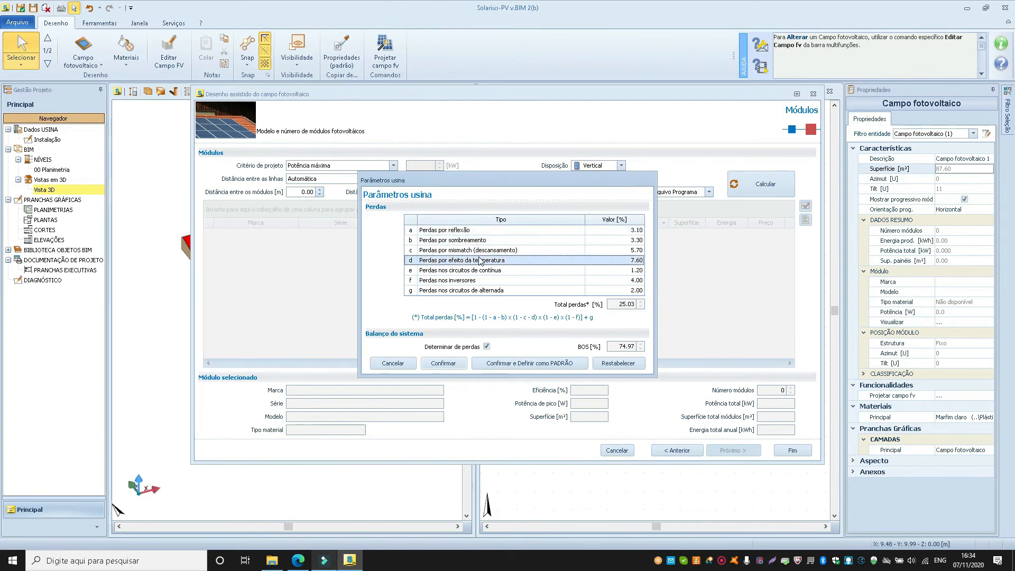
click(481, 271)
click(454, 281)
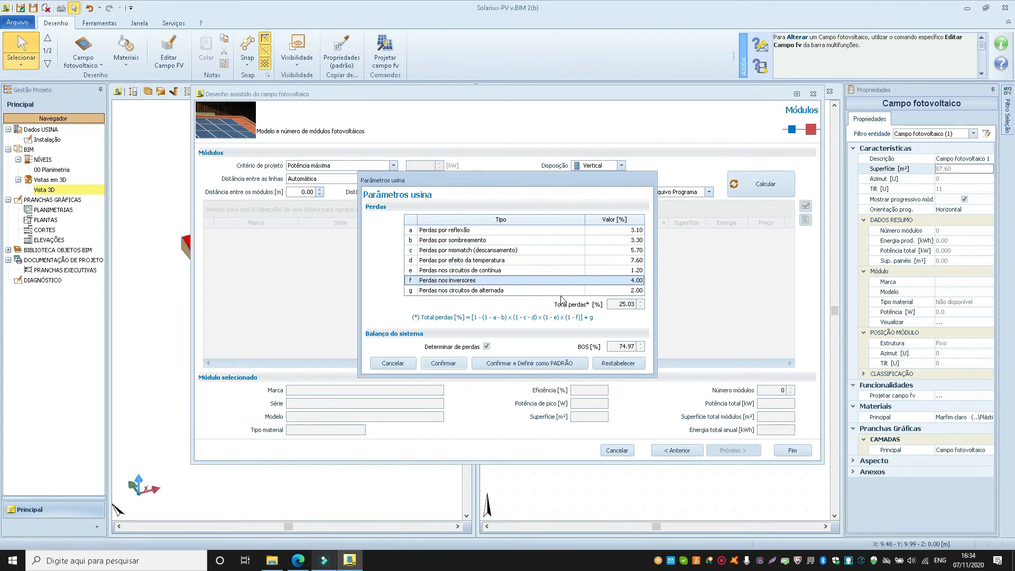
click(632, 240)
click(633, 231)
click(633, 250)
click(630, 260)
click(629, 280)
click(626, 305)
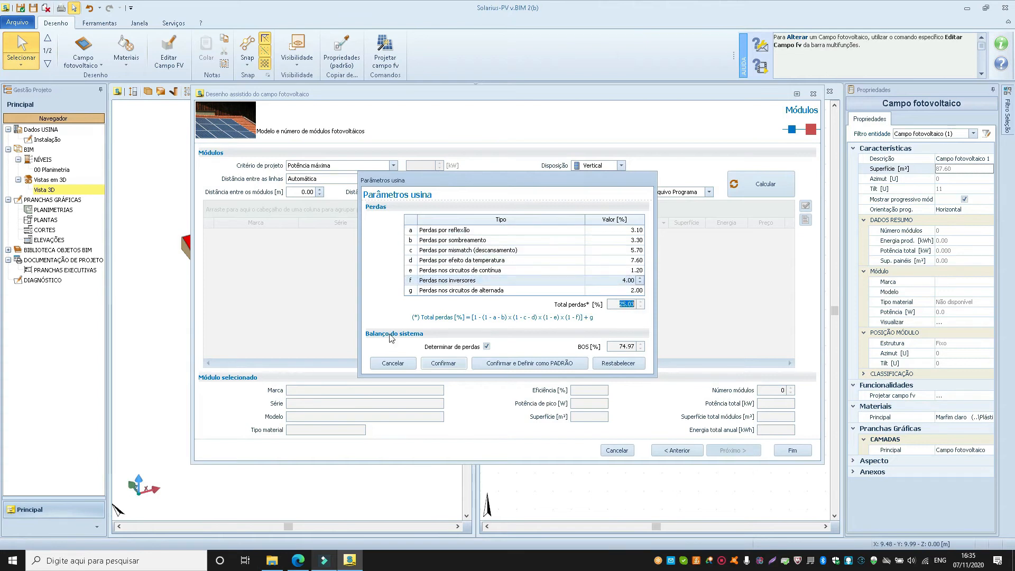
click(622, 346)
click(623, 231)
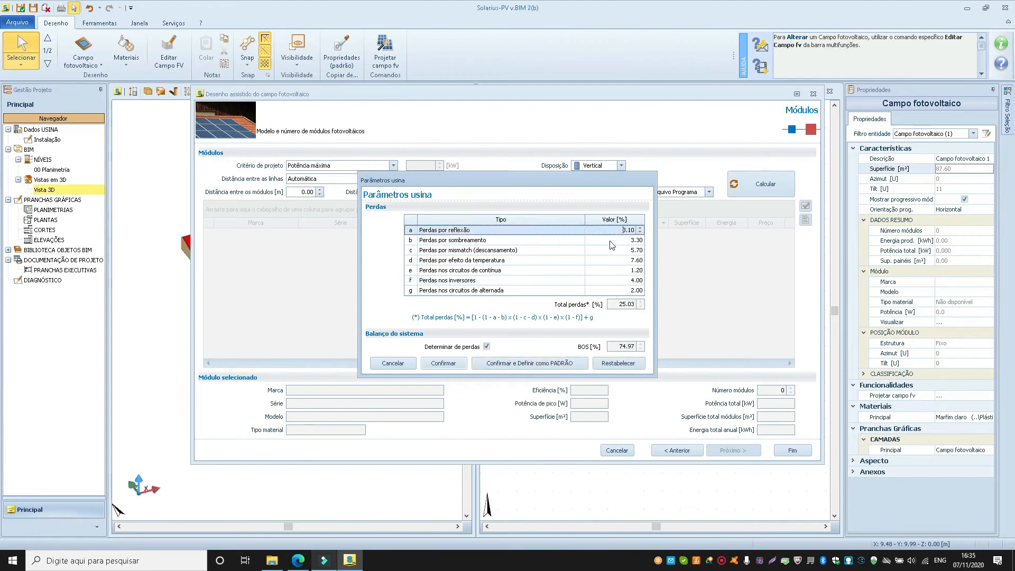
click(615, 270)
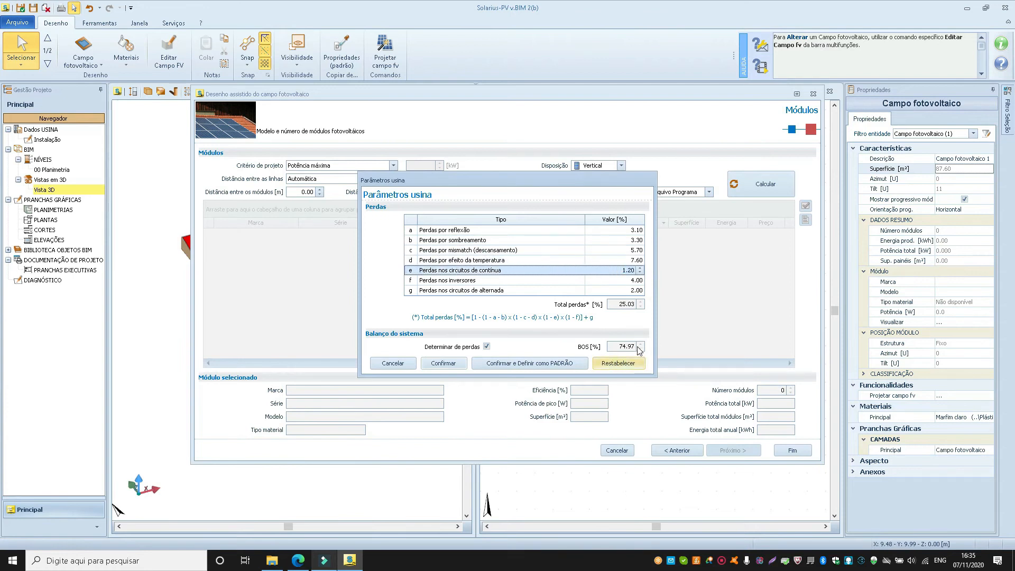
click(443, 363)
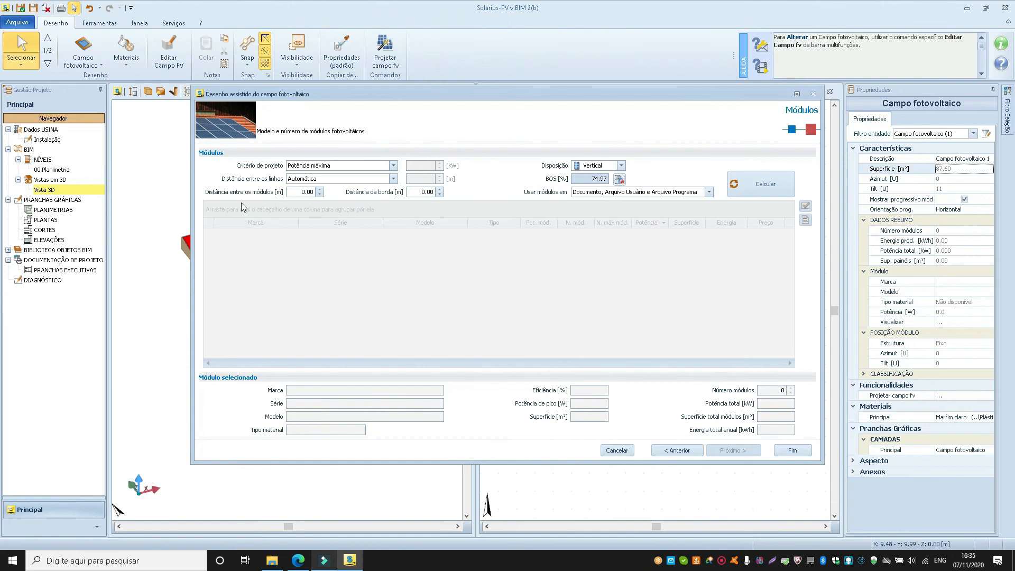
Check the module spacing and border distance, keep the Potência máxima criterion, and calculate the module arrangement.
click(313, 194)
click(427, 192)
double_click(435, 193)
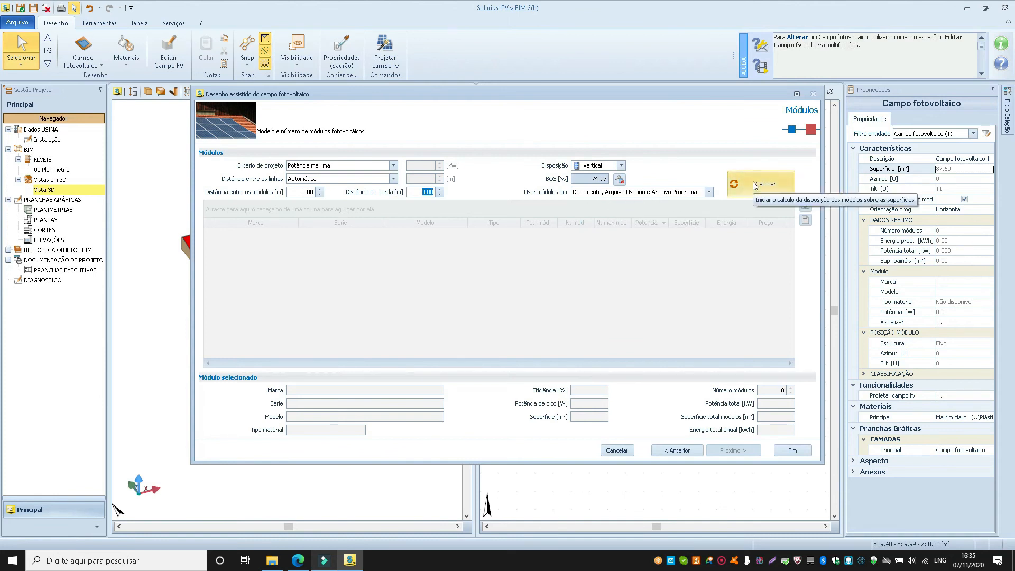
click(291, 170)
click(290, 171)
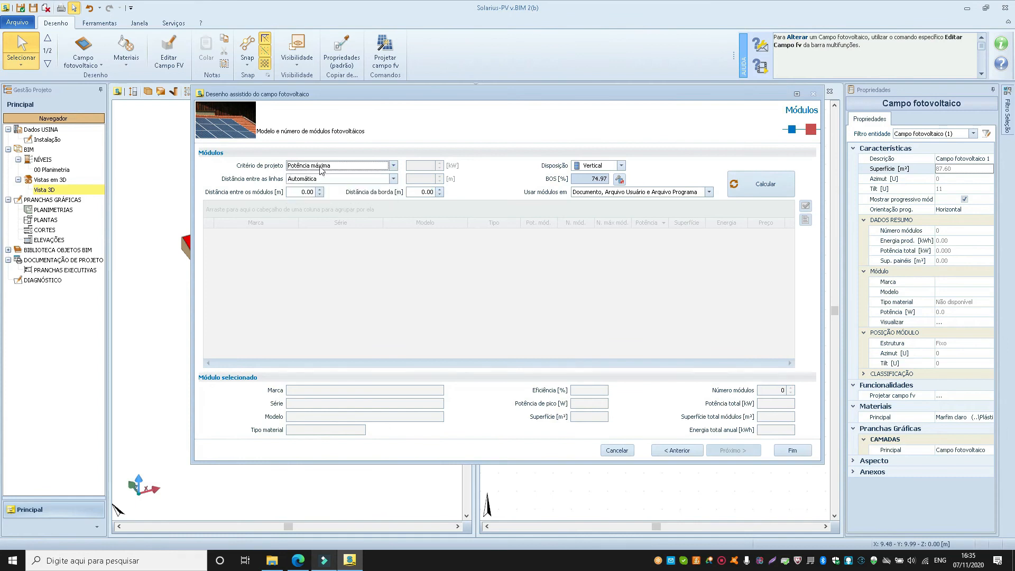
click(768, 185)
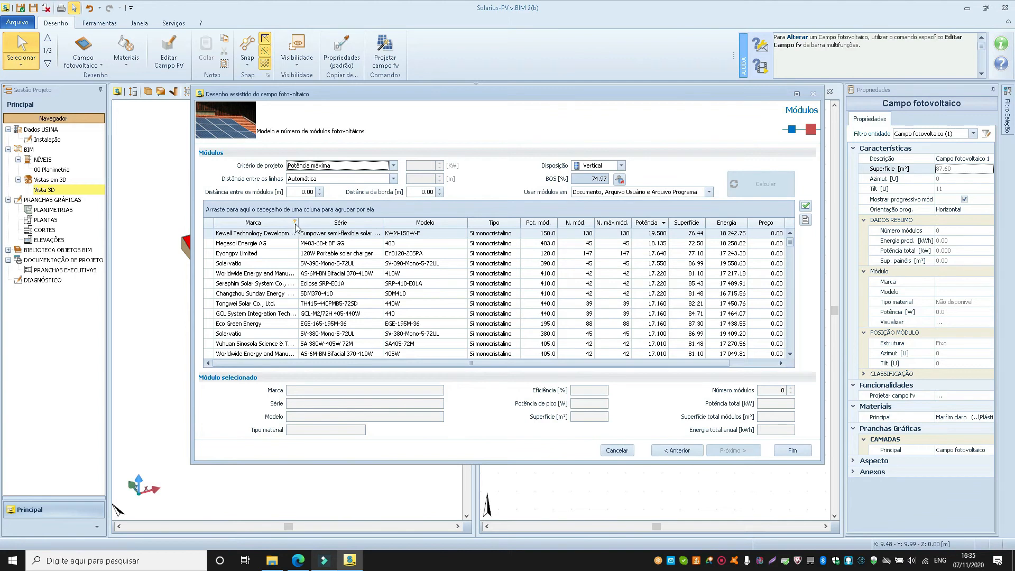
Filter the calculated modules by the brand Canadian Solar Inc.
click(295, 222)
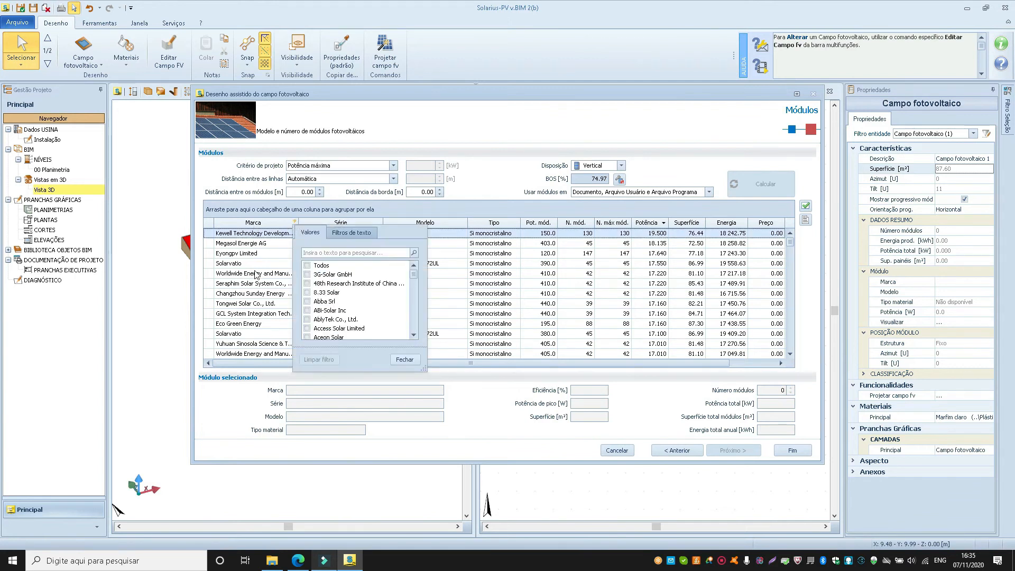
click(316, 256)
text(Canadian)
click(307, 264)
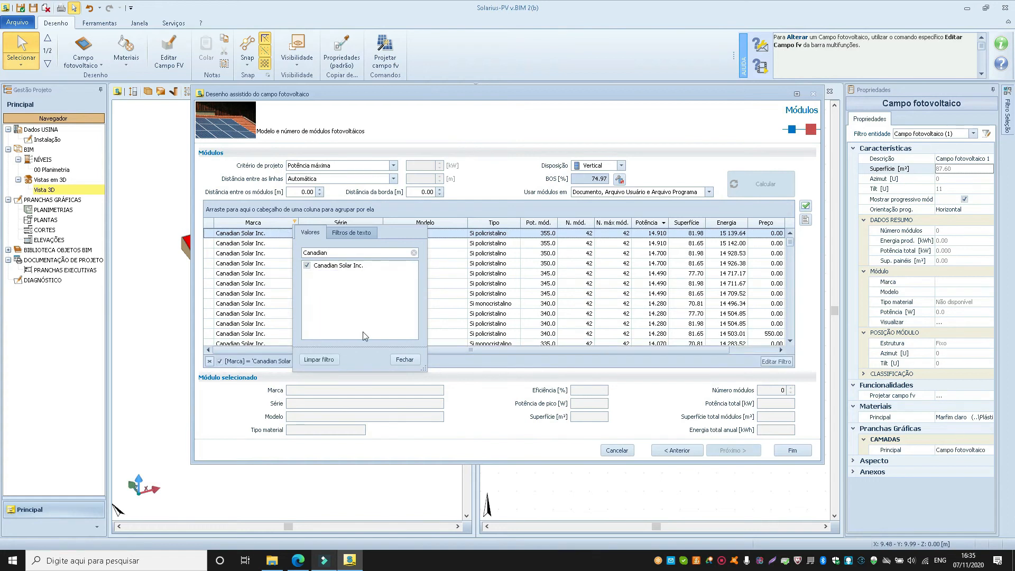
click(408, 362)
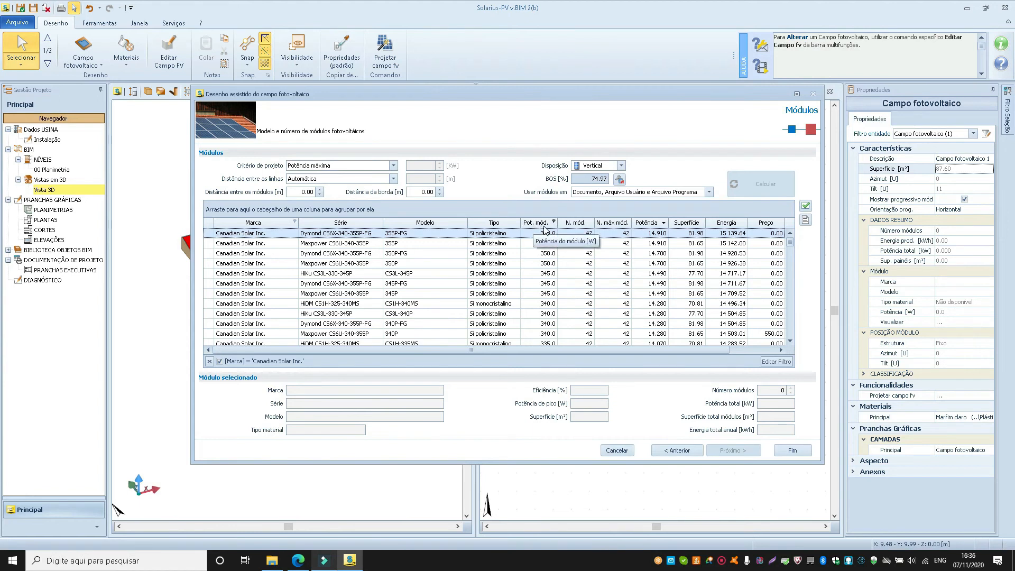
Group the modules by module power and choose the HiKu CS3L-330-345P, model CS3L-340P, from the 340 W group.
drag(543, 226, 240, 211)
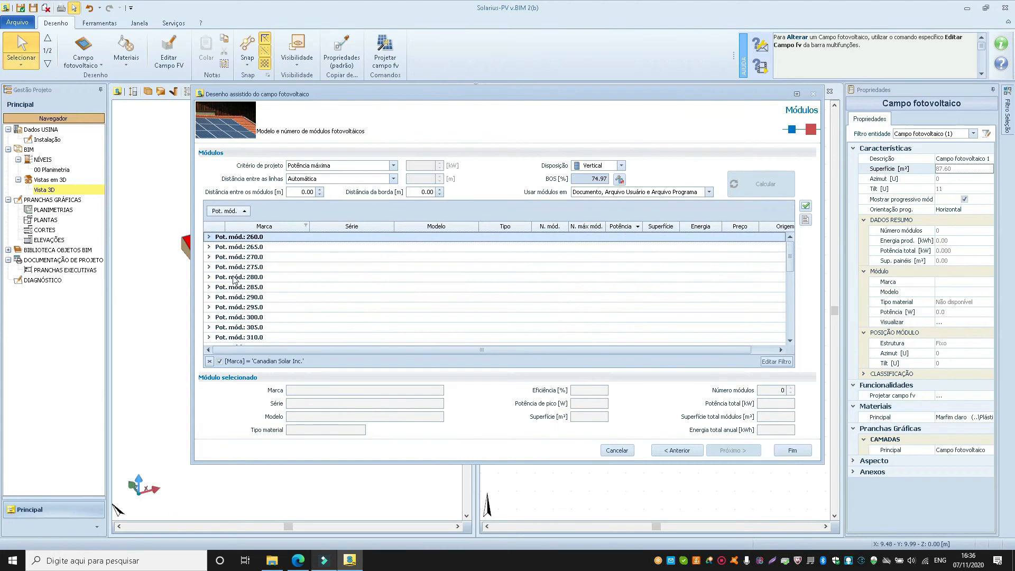
scroll(235, 299, down, 3)
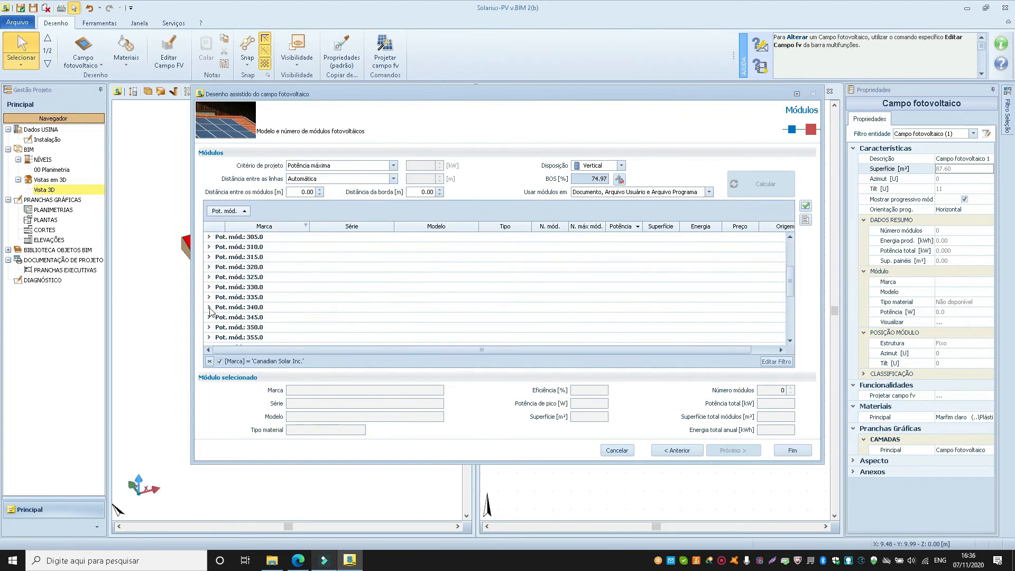
click(211, 308)
scroll(264, 278, down, 2)
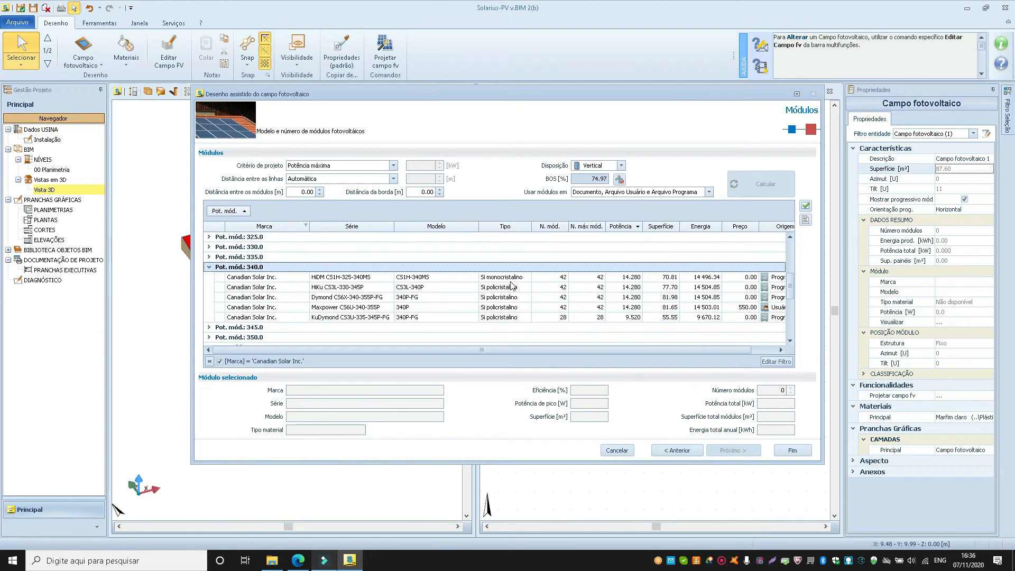
click(219, 288)
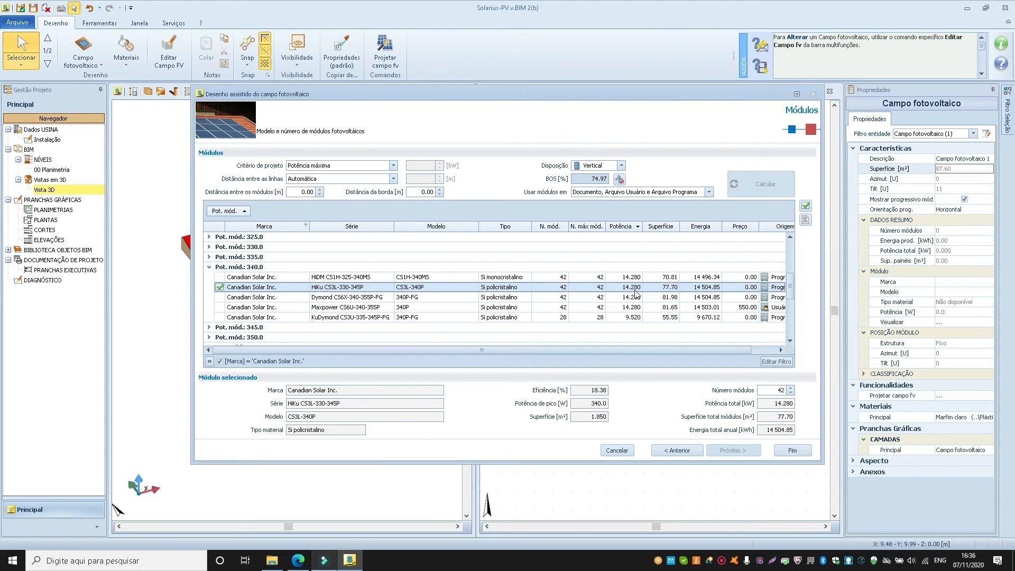
Set the number of modules to 40 and check the total power.
double_click(776, 390)
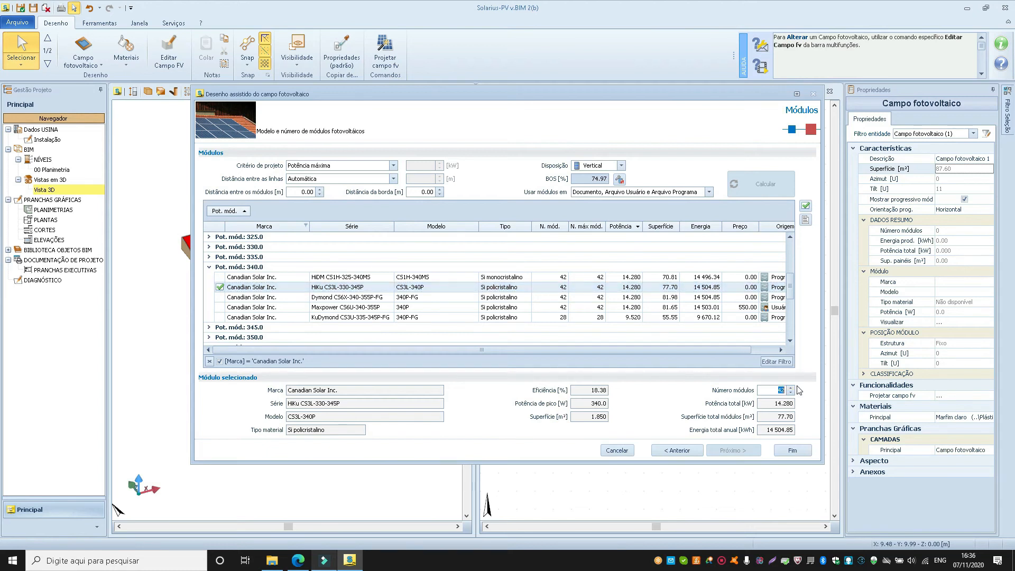
text(4)
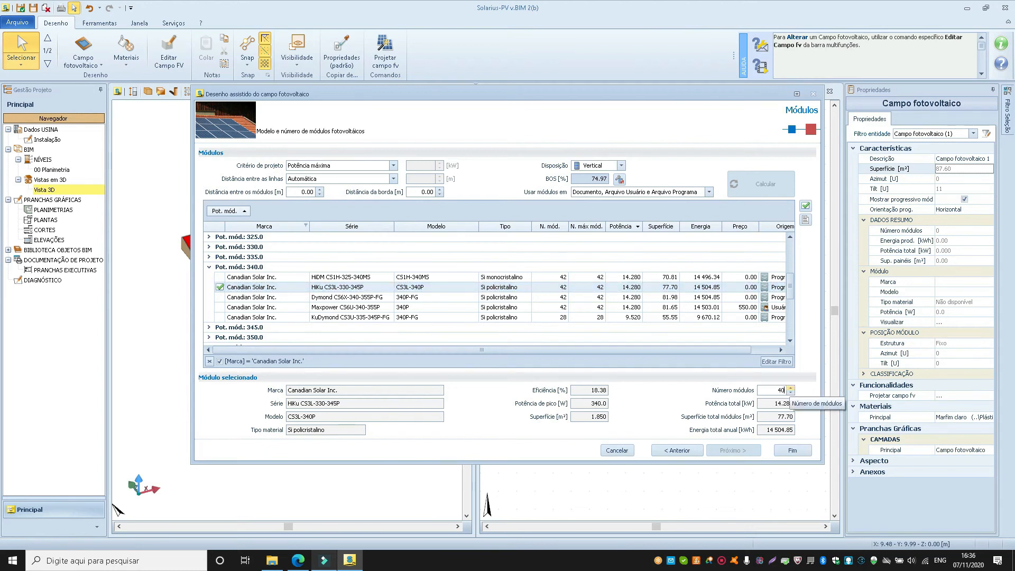
click(782, 404)
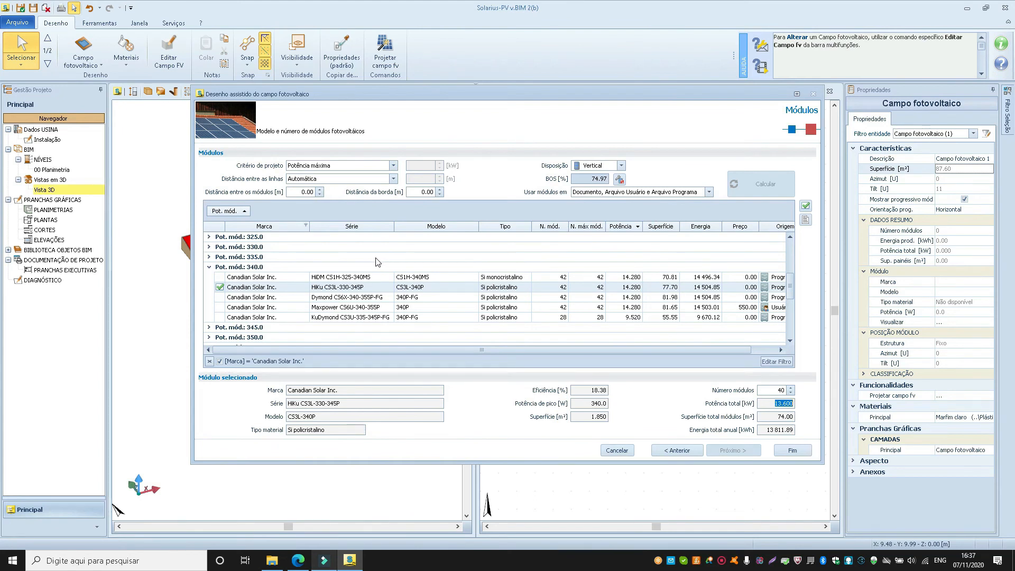
Change the design criterion to Potência especificada with 5 kW and calculate the module arrangement.
click(393, 165)
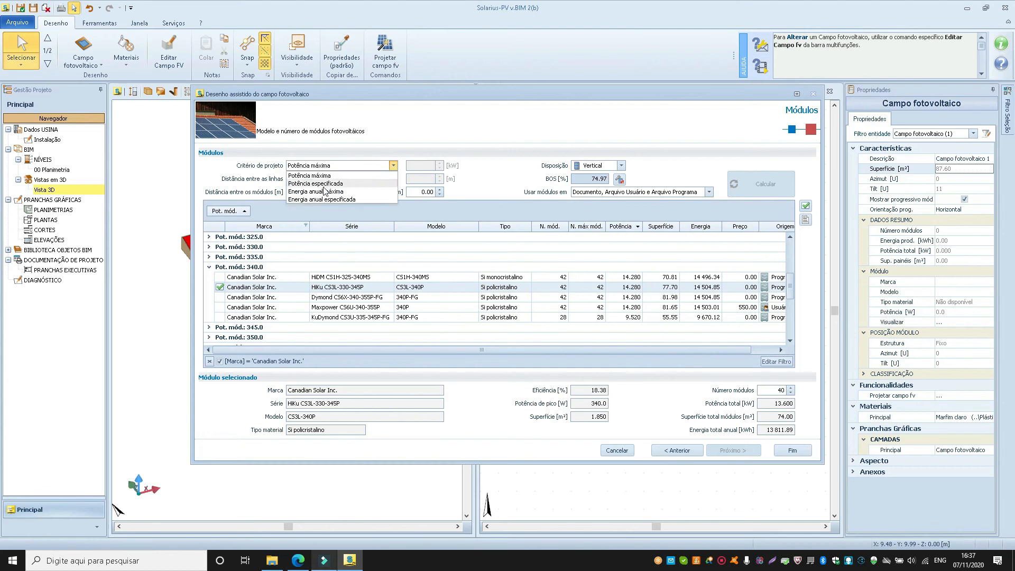
click(316, 183)
key(Tab)
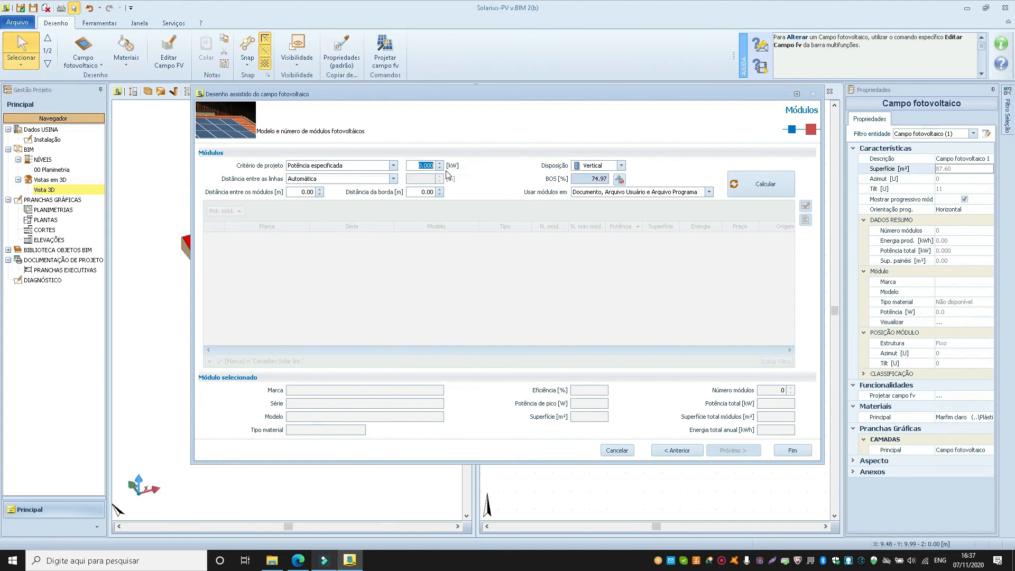
text(5)
double_click(442, 167)
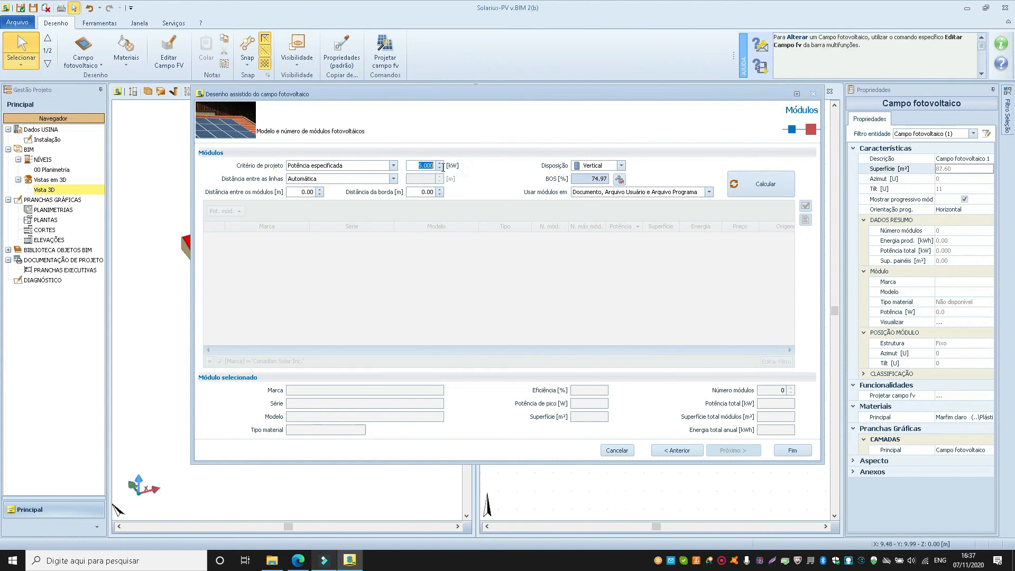
click(766, 186)
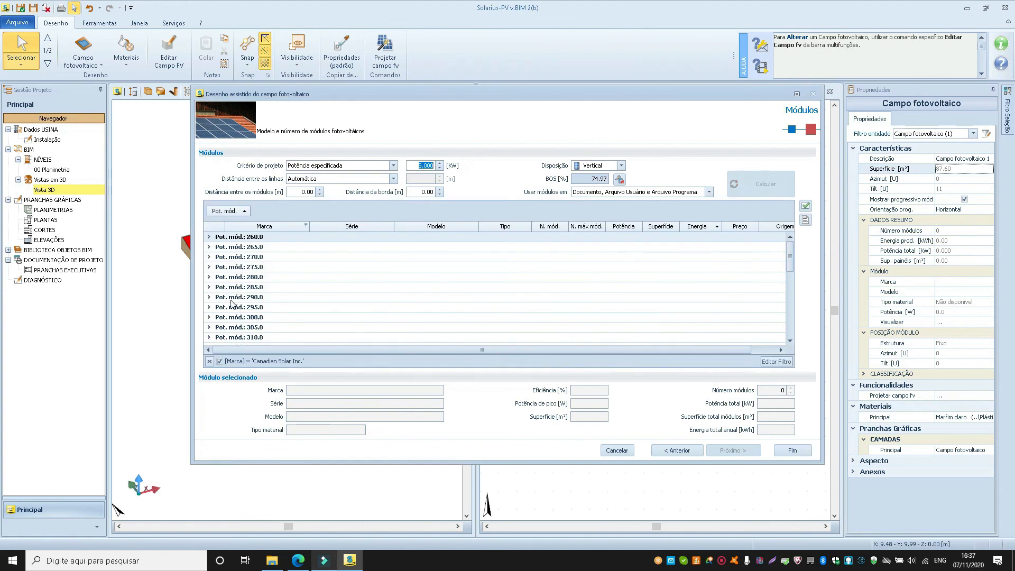
Choose the Canadian Solar HiKu CS3L-330-345P, model CS3L-340P, from the 340 W module group.
scroll(231, 303, down, 3)
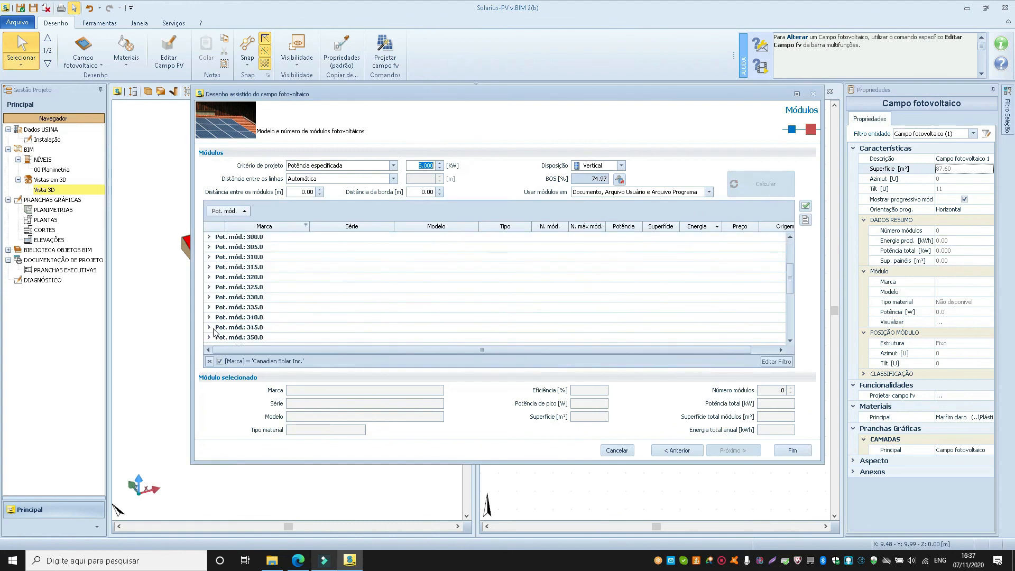
click(208, 317)
click(209, 317)
scroll(226, 312, down, 1)
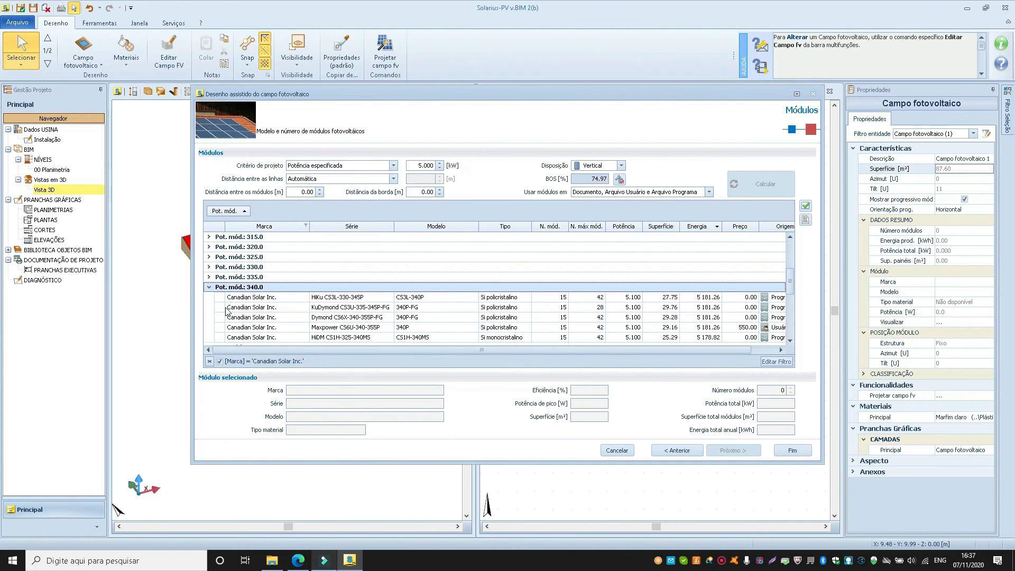
click(225, 308)
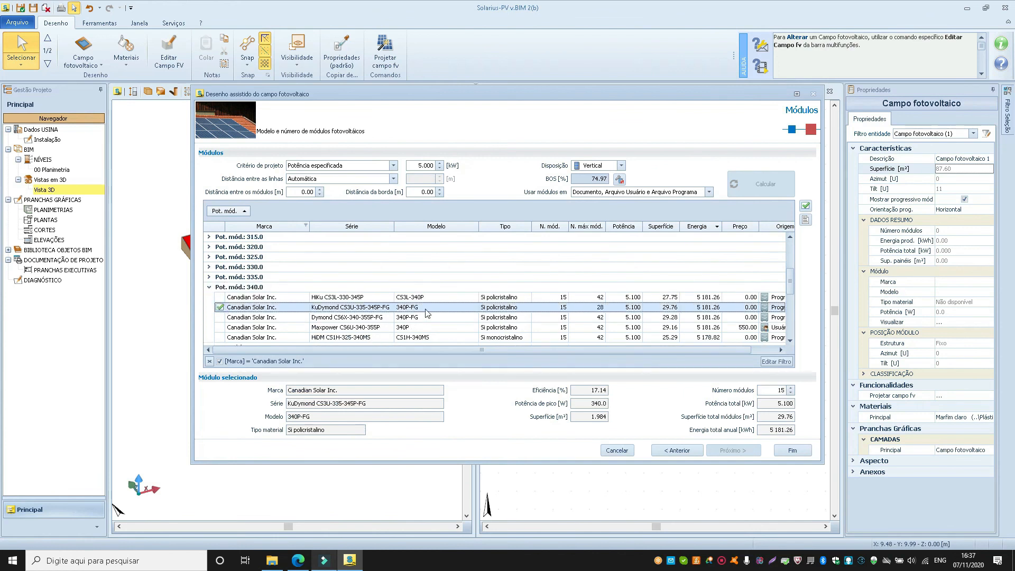
click(226, 297)
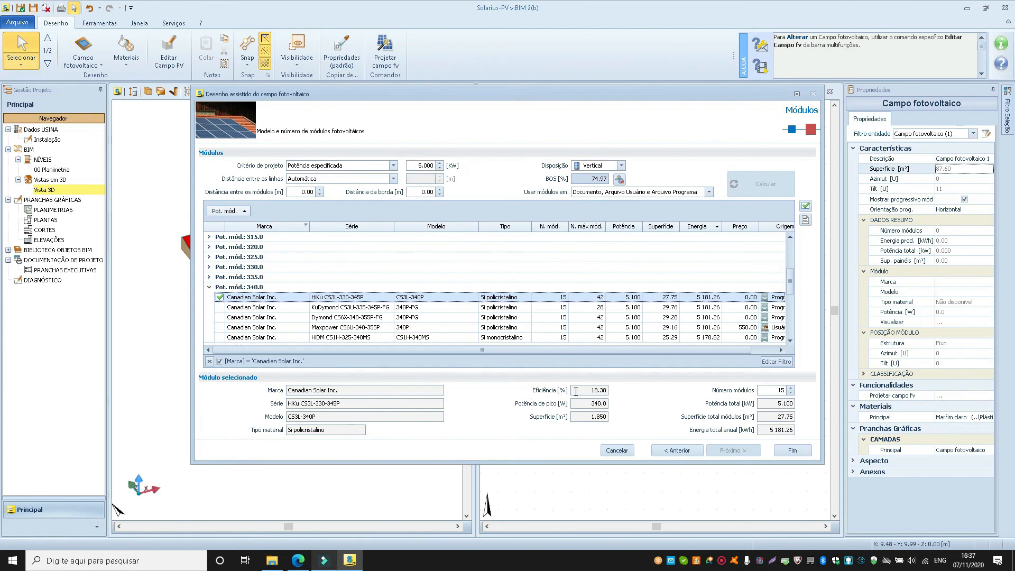
Check the number of modules and review the technical data sheet of the selected CS3L-340P module.
click(781, 390)
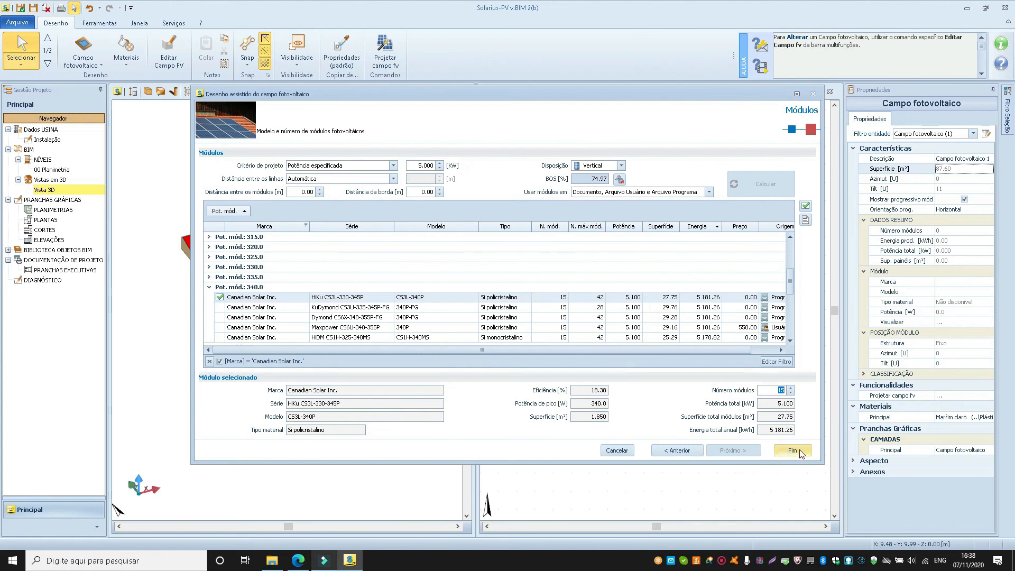
click(806, 207)
click(805, 219)
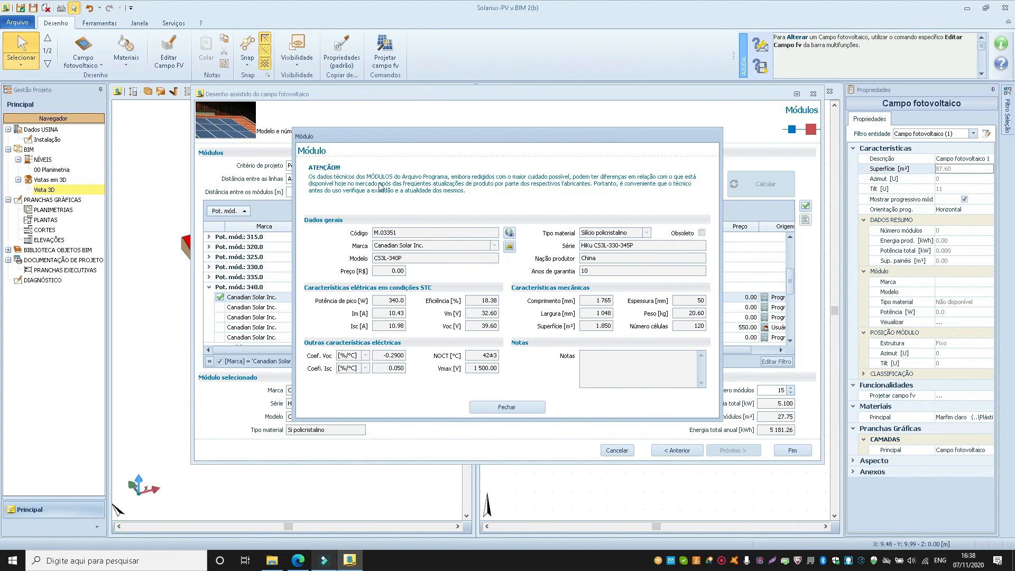
click(505, 407)
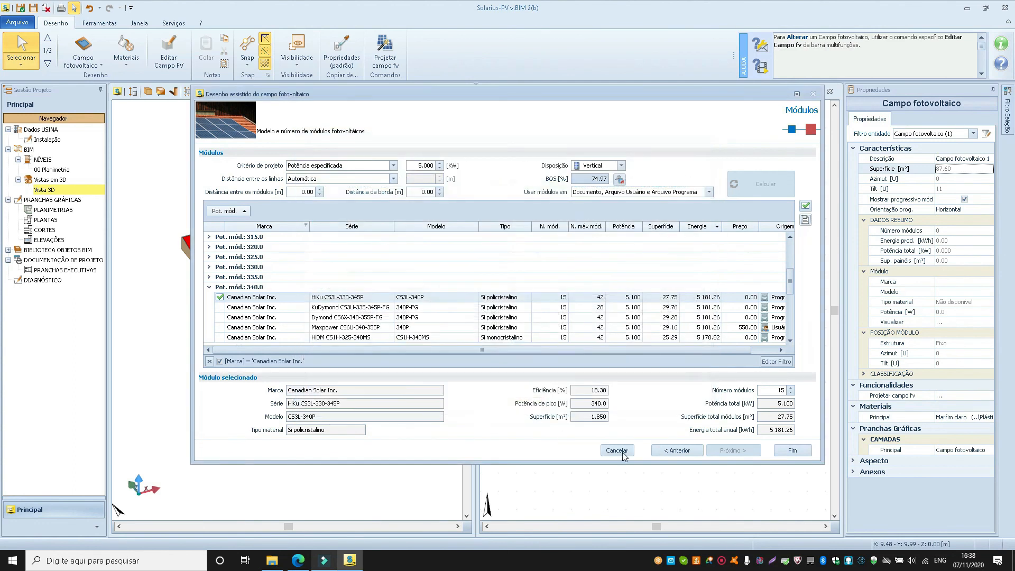
Finish the assisted design to place the modules on the roof, and inspect the layout in the 3D view.
click(792, 451)
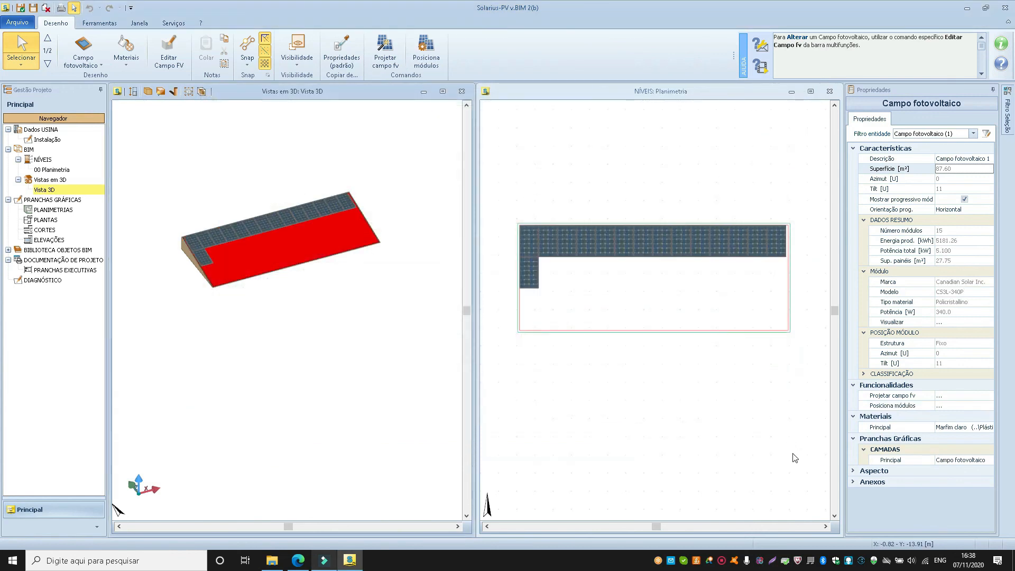
scroll(186, 222, up, 1)
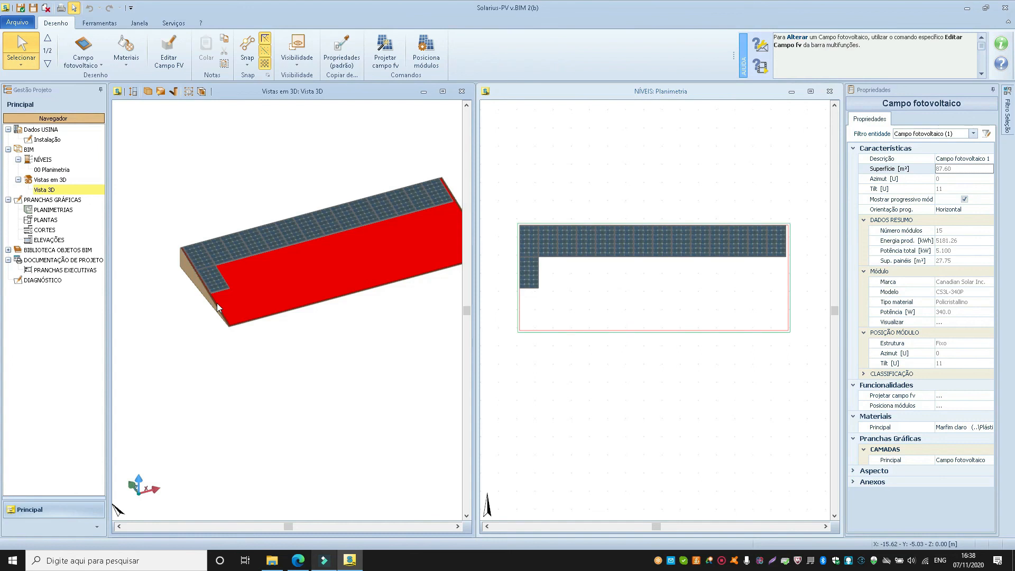
scroll(217, 303, down, 1)
mouse_move(272, 279)
middle_down()
mouse_move(233, 254)
mouse_move(231, 266)
mouse_move(261, 278)
middle_up()
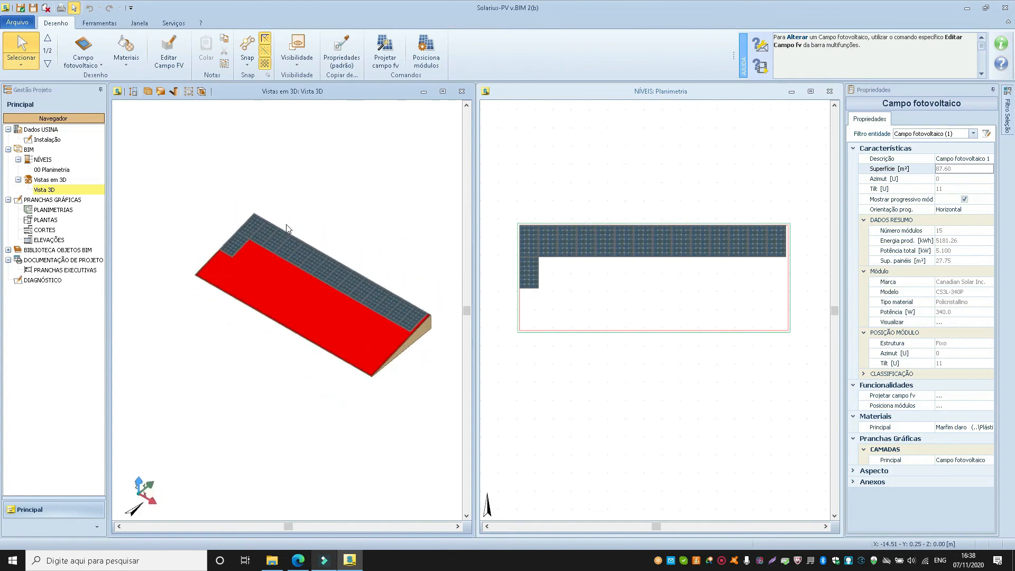
click(87, 65)
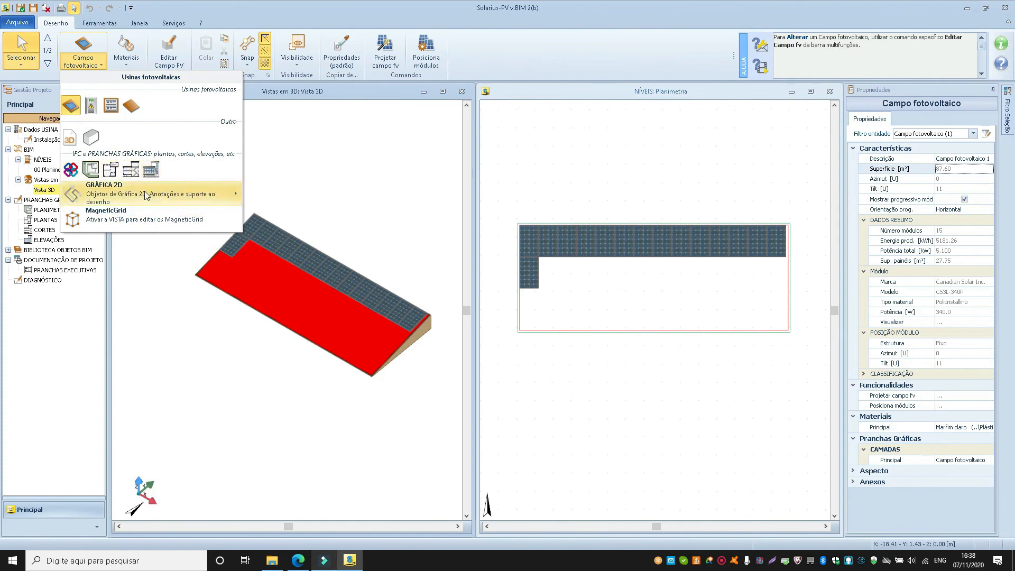
mouse_move(145, 197)
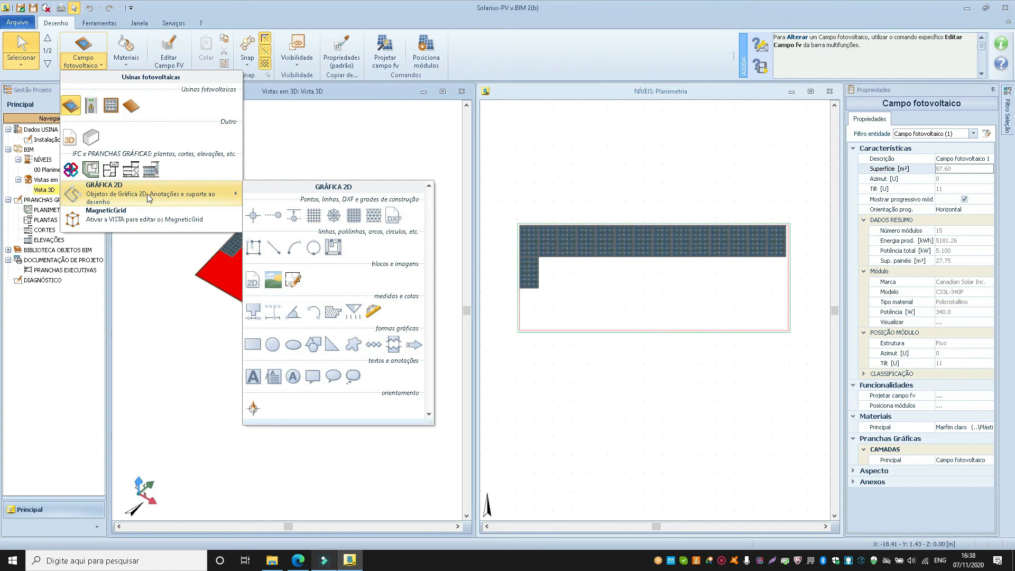
click(722, 560)
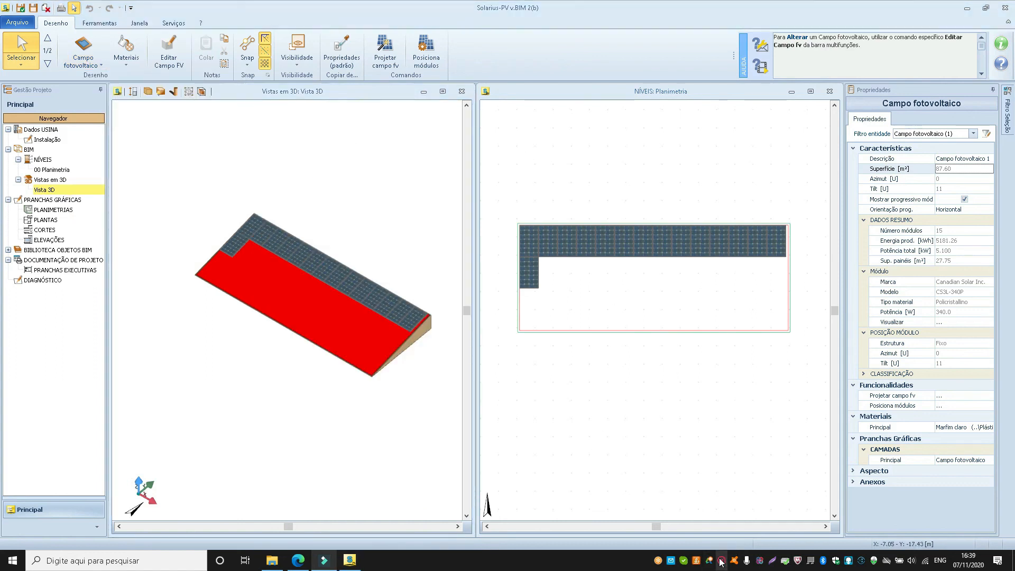